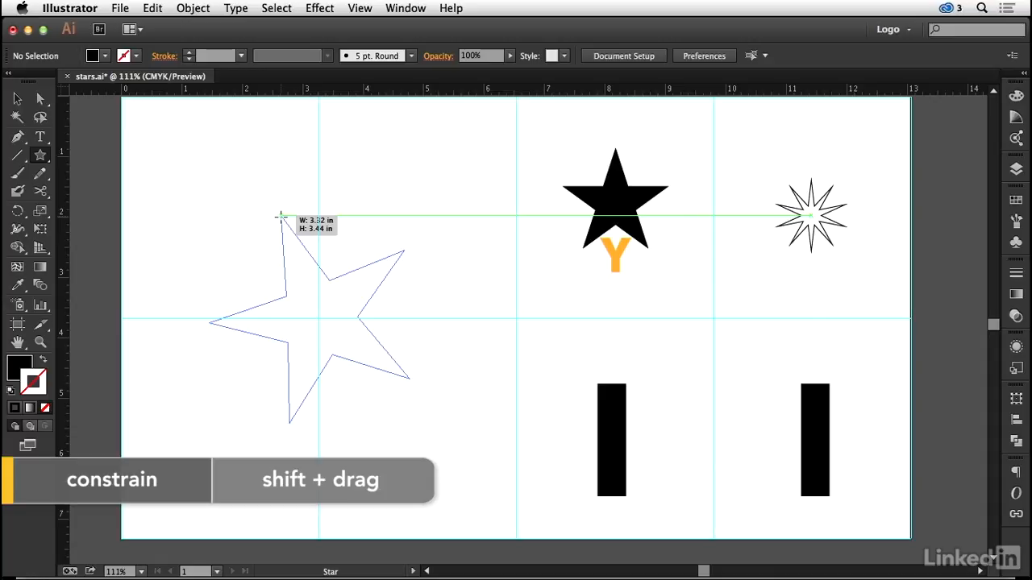
Step: Draw an upright five-pointed black star about 3.4 in wide around the intersection of the leftmost guides
{"action": "key", "text": "Up"}
{"action": "key", "text": "Up"}
{"action": "key", "text": "Up"}
{"action": "left_click_drag", "start_coordinate": [280, 216], "coordinate": [281, 216]}
{"action": "key", "text": "Down"}
{"action": "key", "text": "Down"}
{"action": "key", "text": "Down"}
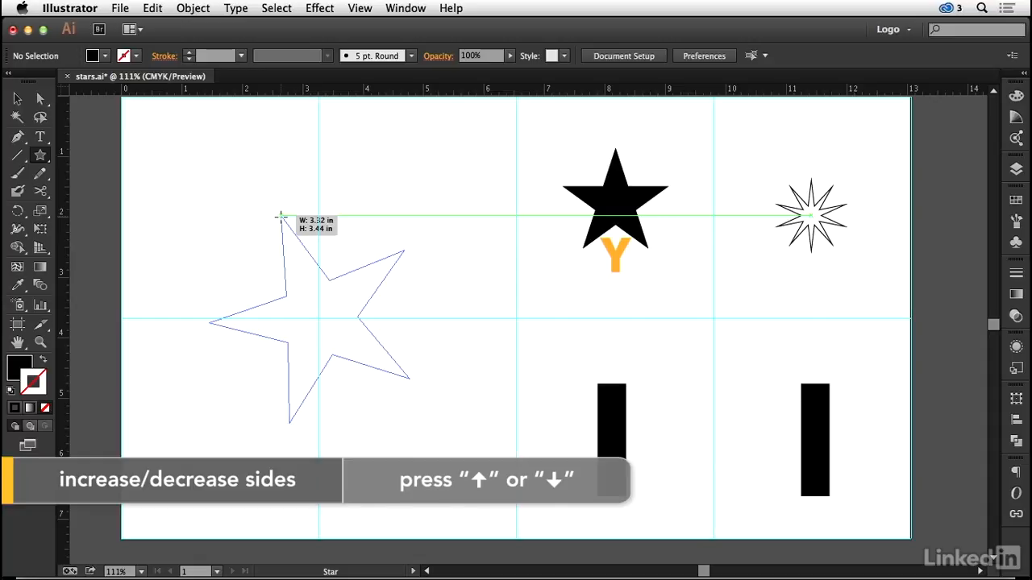
{"action": "mouse_move", "coordinate": [281, 217]}
{"action": "left_mouse_down"}
{"action": "mouse_move", "coordinate": [293, 279]}
{"action": "mouse_move", "coordinate": [287, 216]}
{"action": "left_mouse_up"}
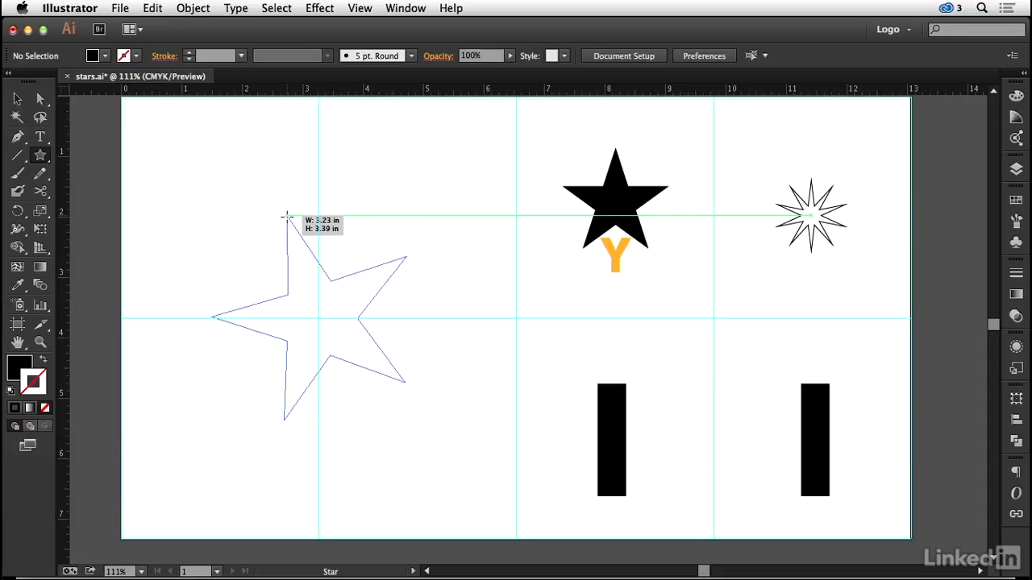
{"action": "left_click_drag", "start_coordinate": [287, 216], "coordinate": [288, 362]}
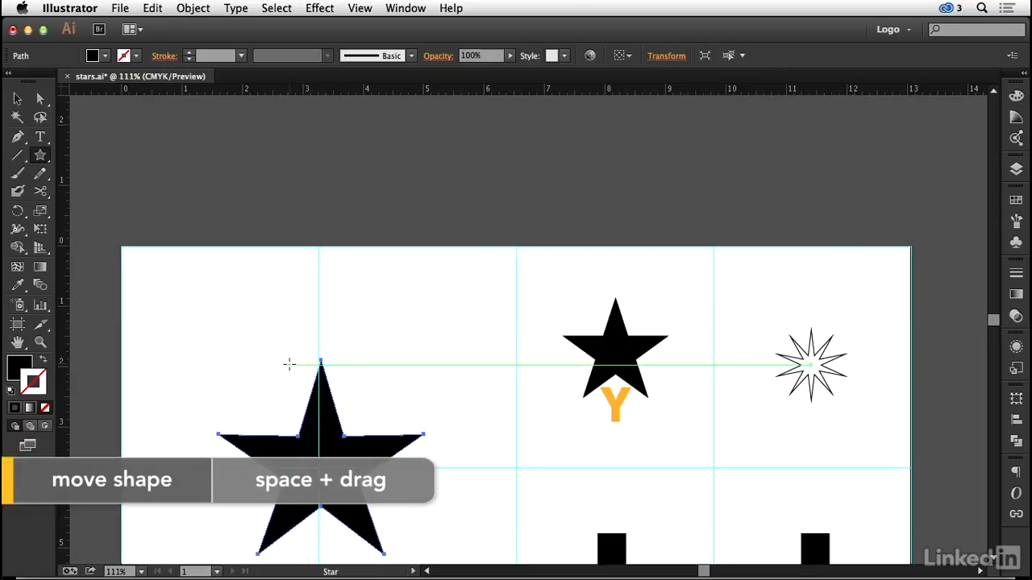
Step: Hide the guides running through the newly drawn star
{"action": "left_click_drag", "start_coordinate": [321, 438], "coordinate": [309, 288]}
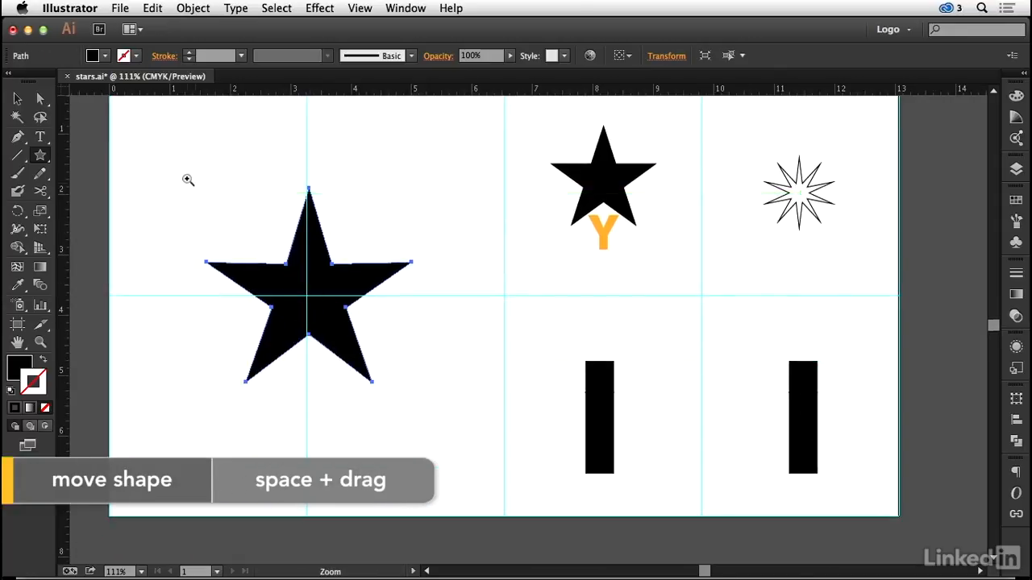
{"action": "left_click_drag", "start_coordinate": [190, 180], "coordinate": [452, 407]}
{"action": "key", "text": "super"}
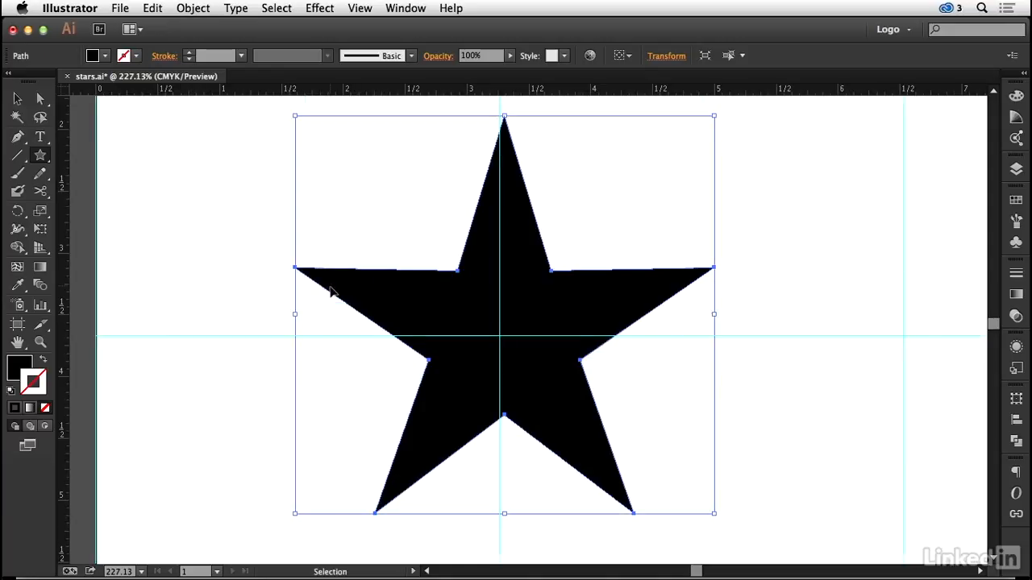
{"action": "key", "text": "super+semicolon"}
Step: Swap the new star's fill and stroke to leave a black outline, and set its stroke corners to Round Join
{"action": "key", "text": "super+space"}
{"action": "left_click_drag", "start_coordinate": [269, 234], "coordinate": [360, 319]}
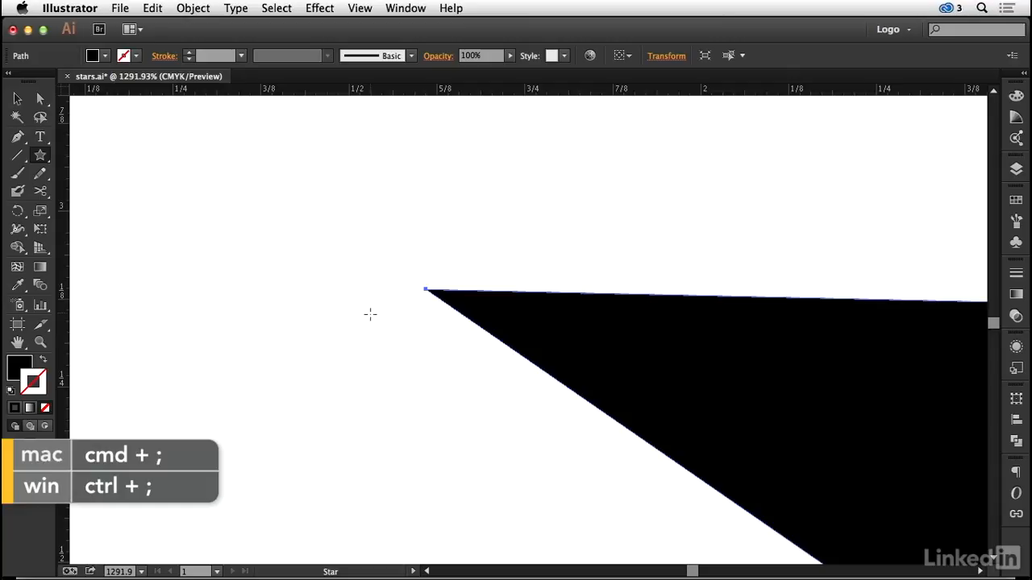
{"action": "left_click", "coordinate": [42, 361]}
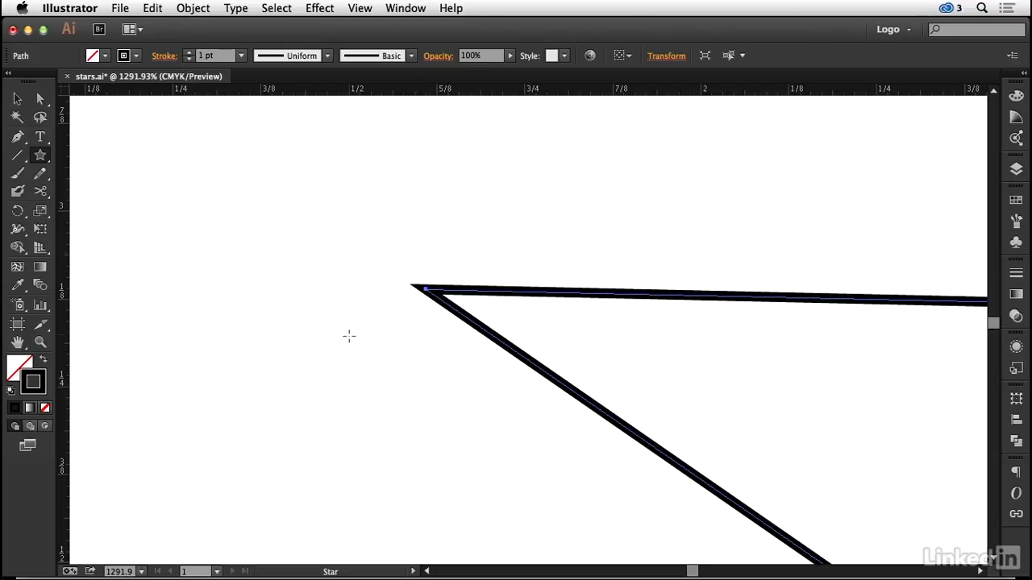
{"action": "left_click", "coordinate": [170, 56]}
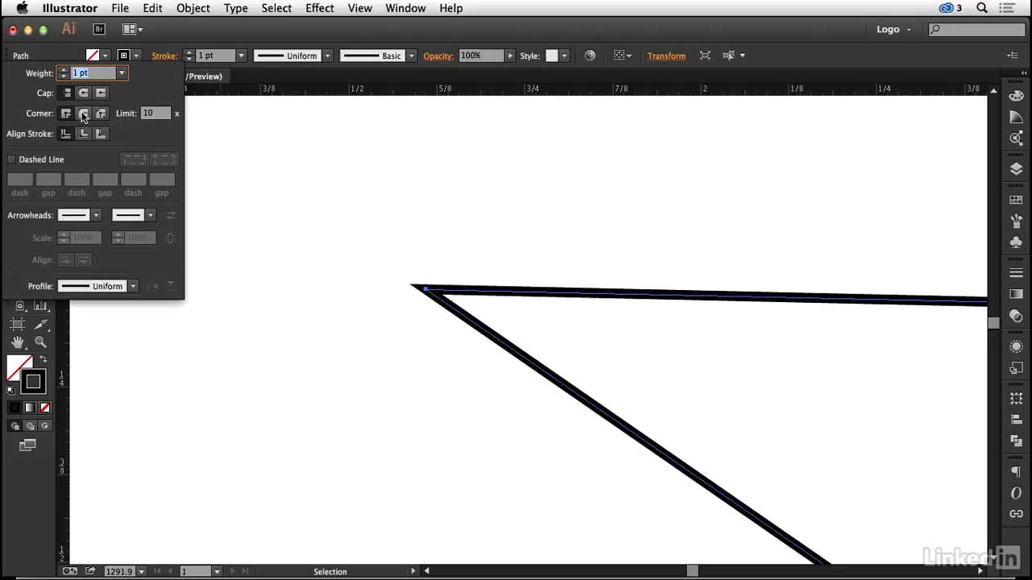
{"action": "left_click", "coordinate": [83, 113]}
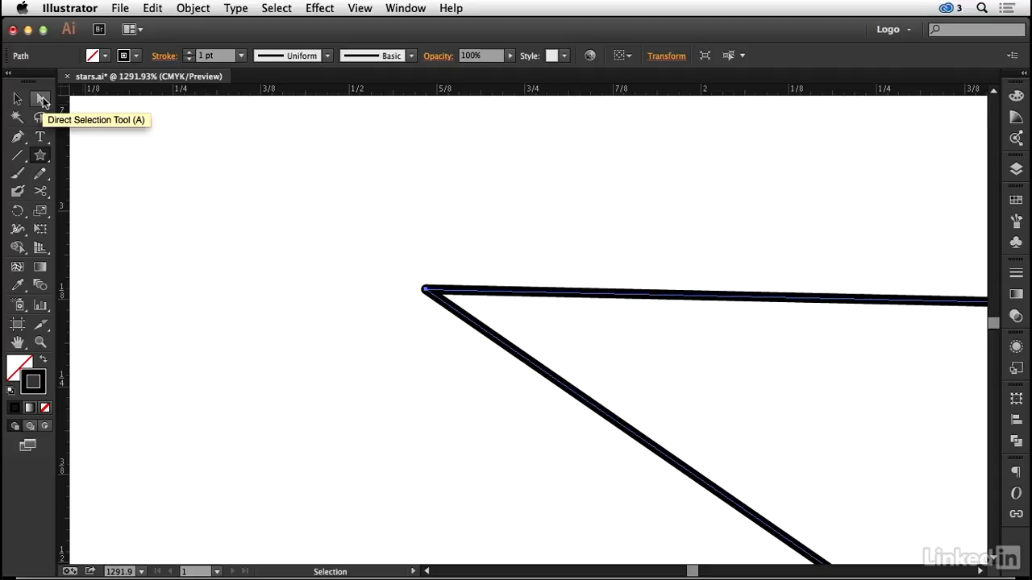
Step: Try rounding all corners of the outlined star to about 0.09 in with its live corner widgets, and undo it
{"action": "key", "text": "super+0"}
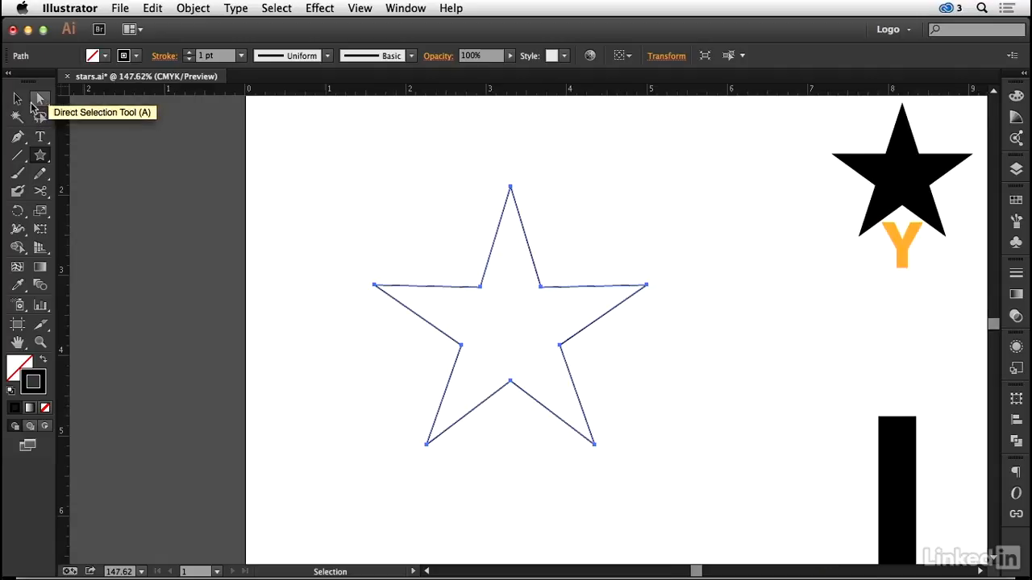
{"action": "left_click", "coordinate": [42, 99]}
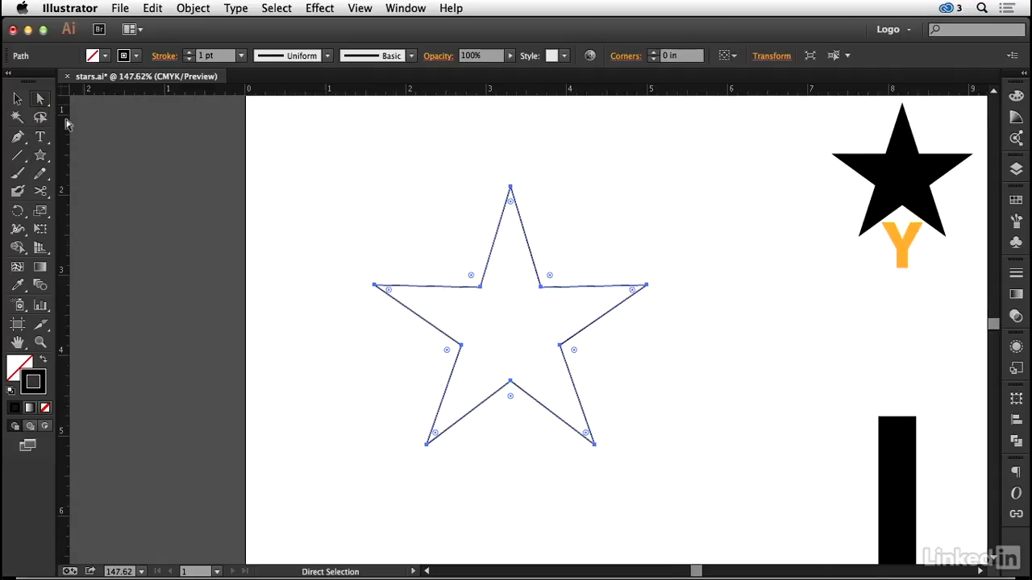
{"action": "left_click_drag", "start_coordinate": [510, 205], "coordinate": [511, 218]}
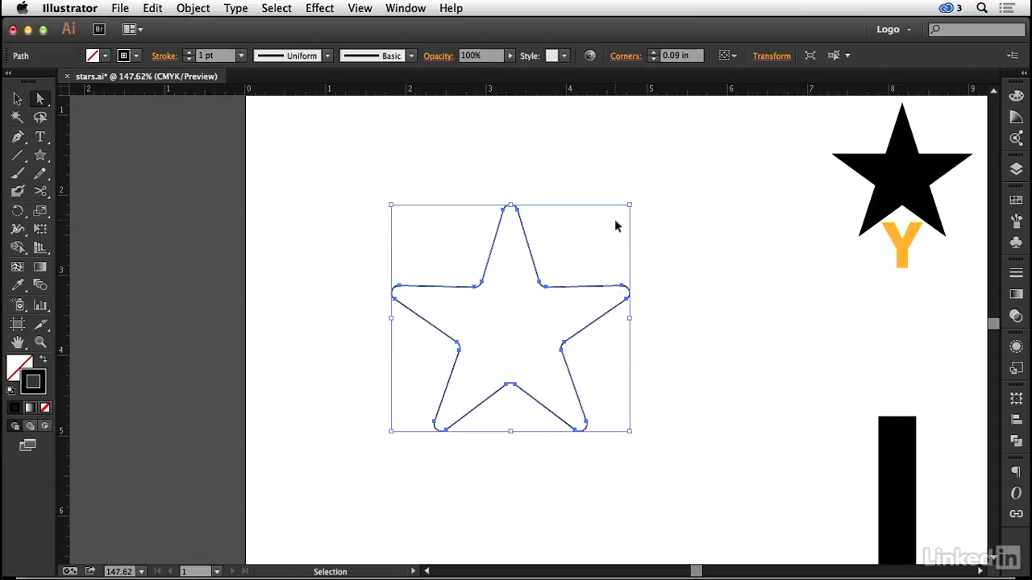
{"action": "key", "text": "super+z"}
{"action": "left_click", "coordinate": [322, 8]}
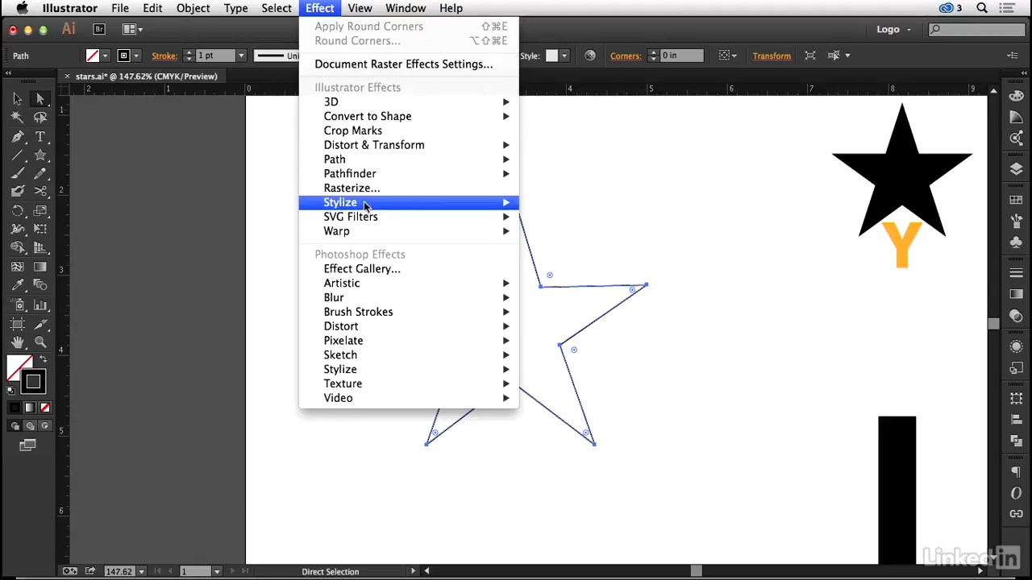
{"action": "mouse_move", "coordinate": [366, 203]}
{"action": "left_click", "coordinate": [610, 262]}
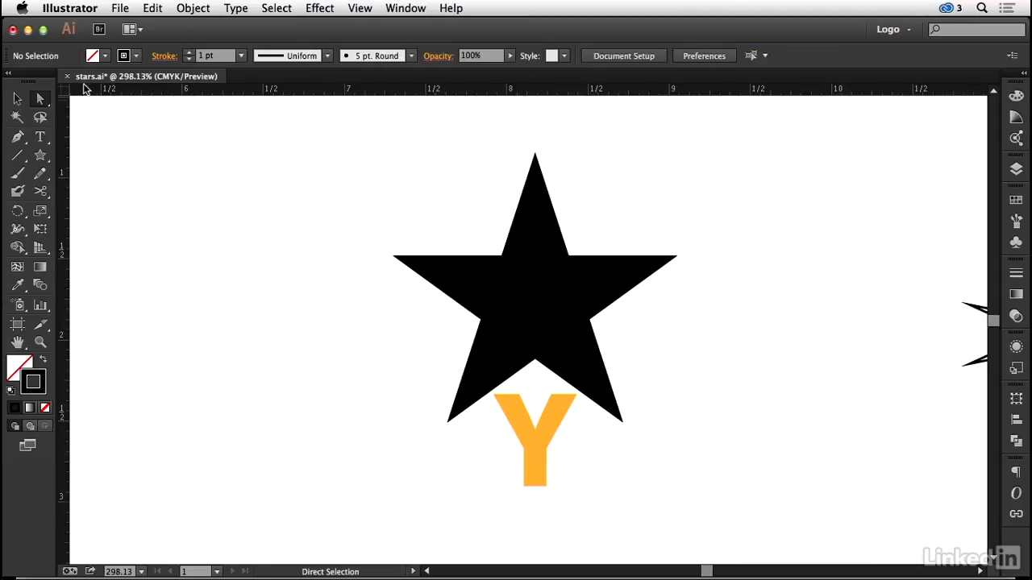
Step: Move the orange Y straight up onto the solid black star so its stem overlaps the star's lower notch
{"action": "left_click", "coordinate": [18, 99]}
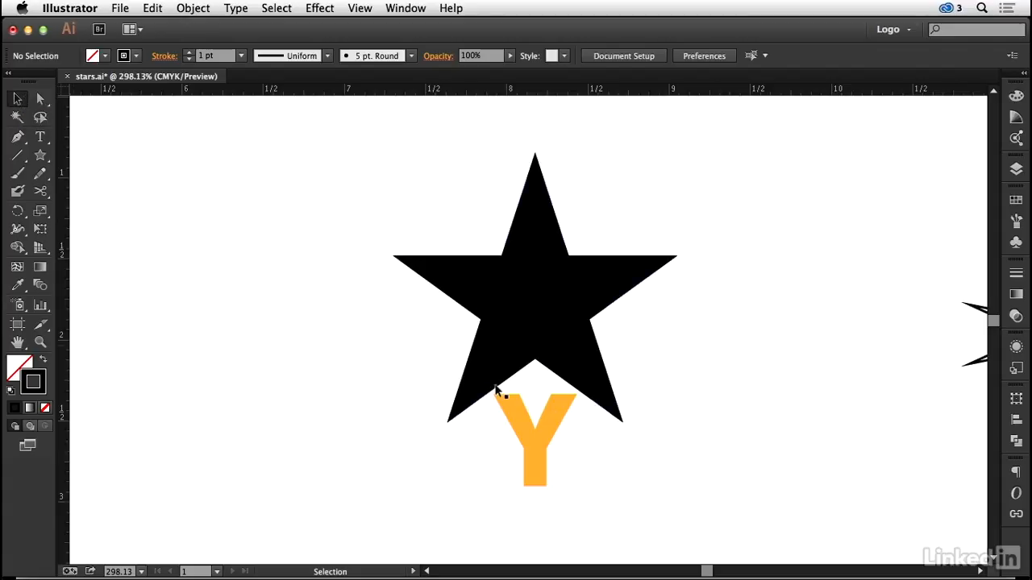
{"action": "left_click", "coordinate": [552, 429]}
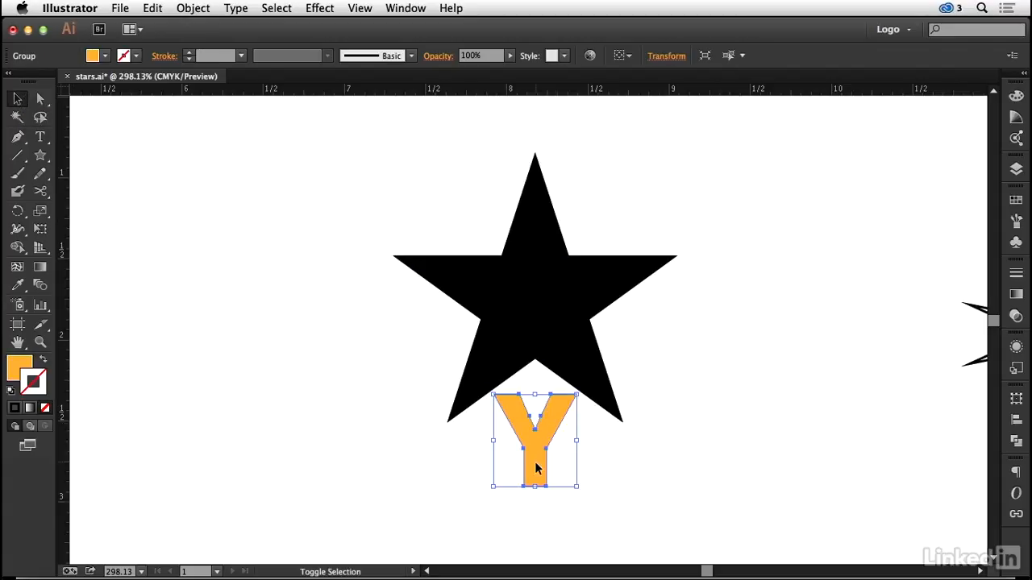
{"action": "left_click", "coordinate": [538, 451], "text": "shift"}
{"action": "left_click_drag", "start_coordinate": [538, 457], "coordinate": [538, 361]}
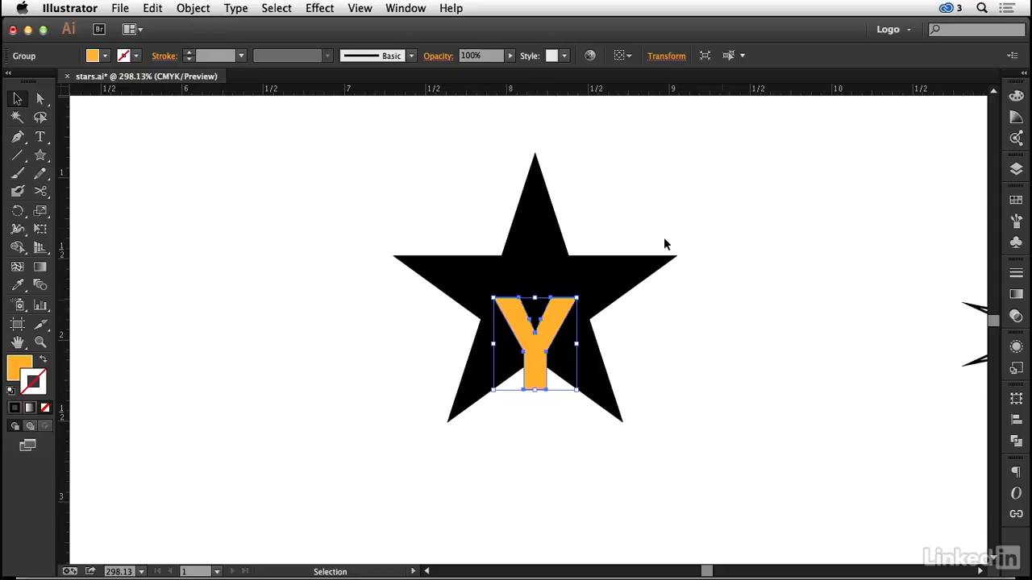
Step: Copy the solid black star and paste the duplicate in place in front of the orange Y
{"action": "left_click", "coordinate": [628, 274]}
{"action": "key", "text": "a"}
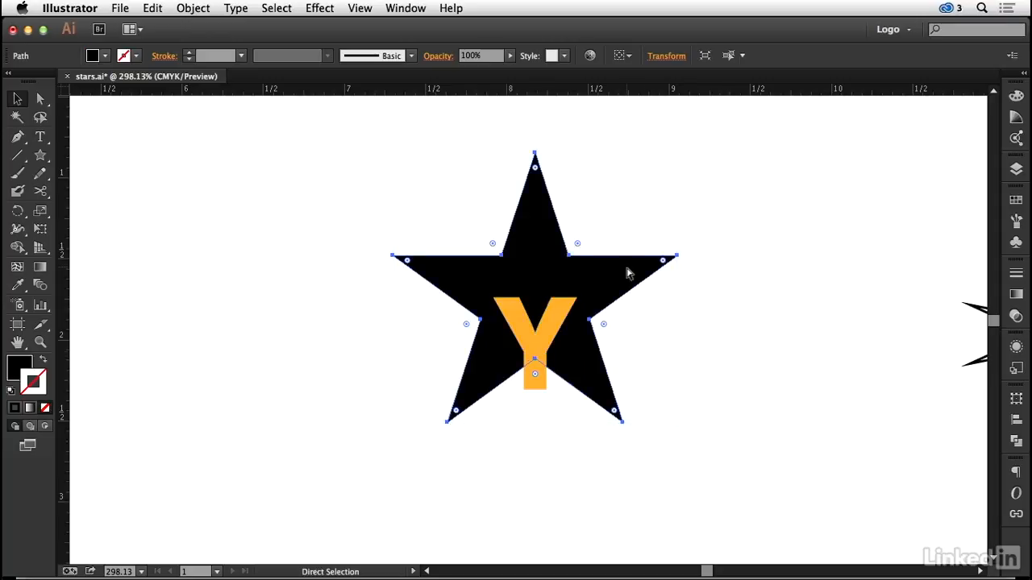
{"action": "key", "text": "v"}
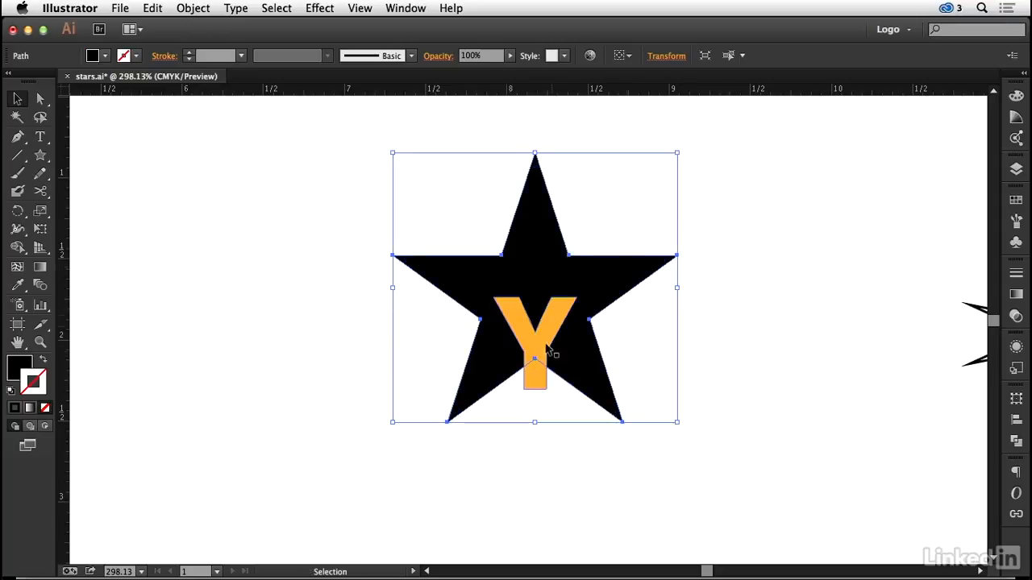
{"action": "left_click", "coordinate": [538, 377]}
{"action": "key", "text": "a"}
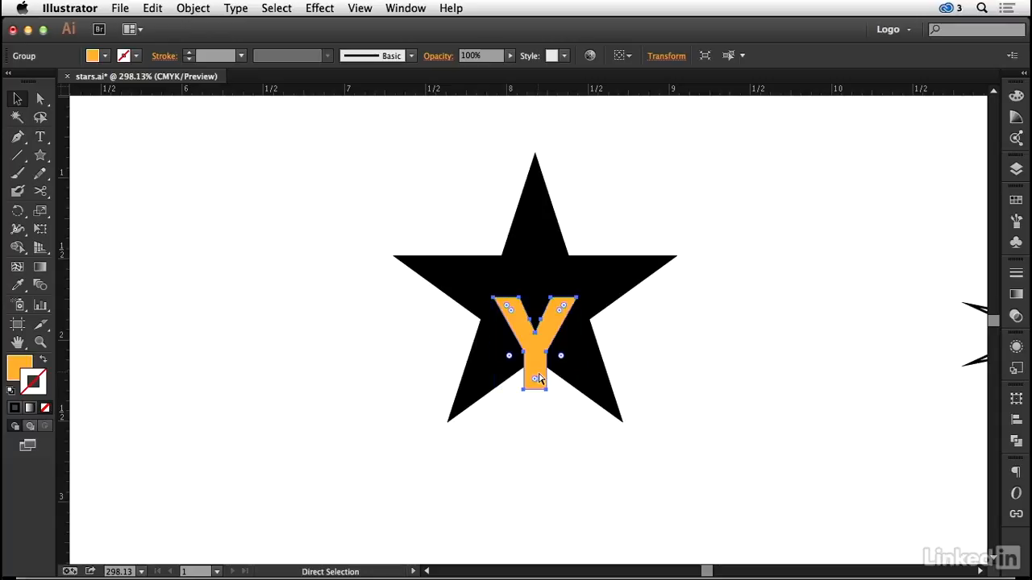
{"action": "key", "text": "super+f"}
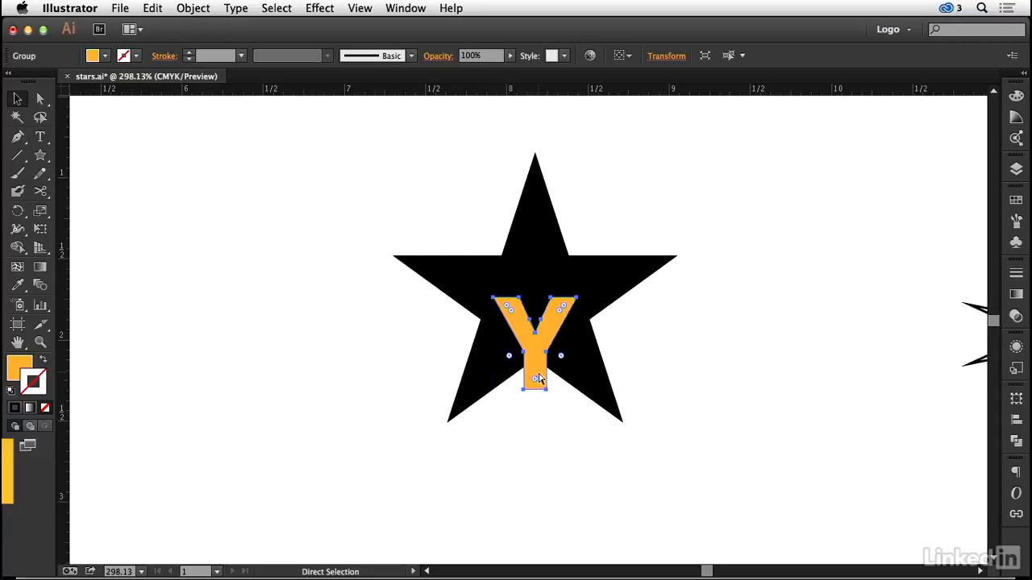
{"action": "key", "text": "super+f"}
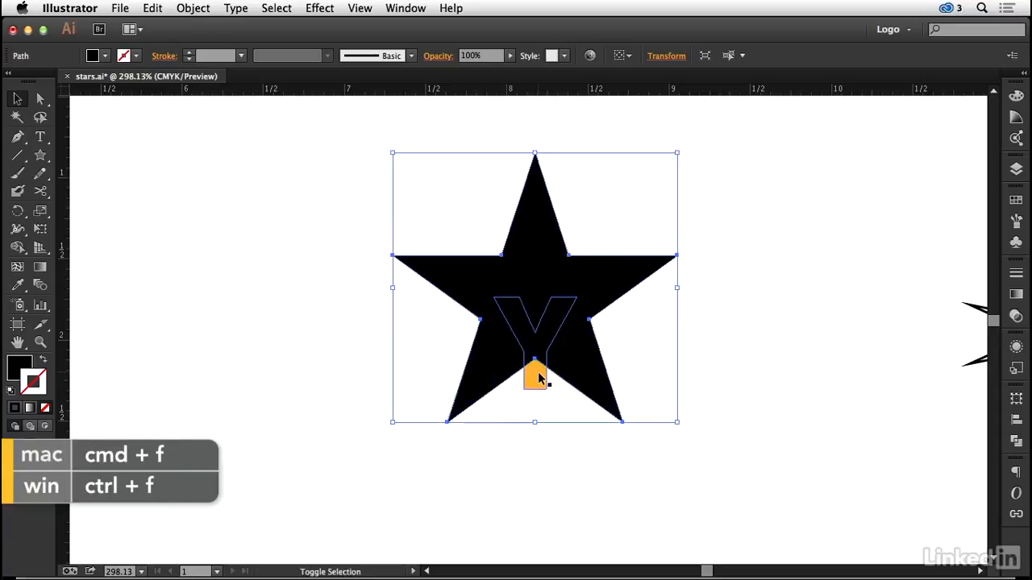
Step: Make a clipping mask that crops the orange Y to the front star, and switch to editing the masked contents
{"action": "left_click", "coordinate": [540, 379], "text": "shift"}
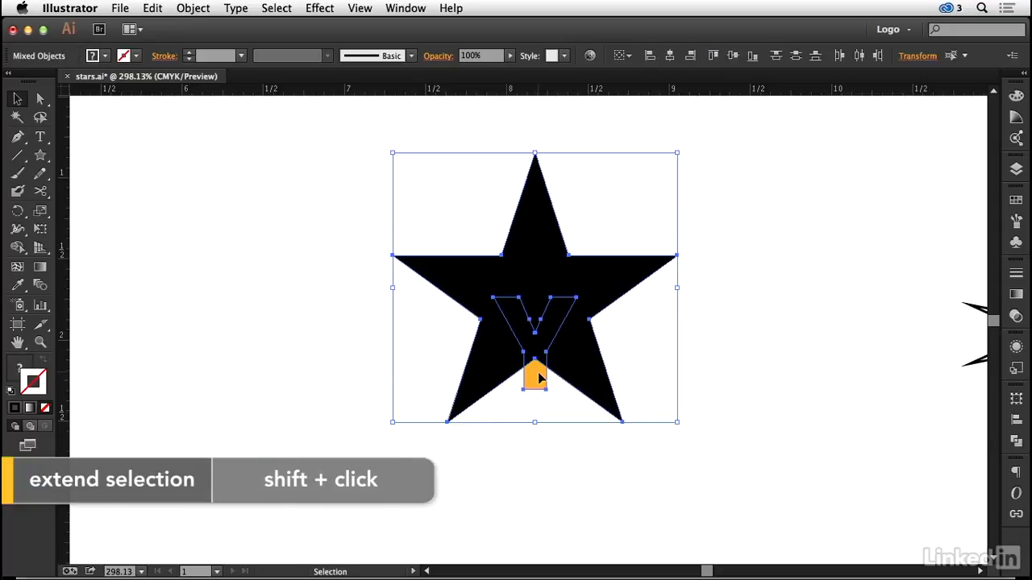
{"action": "left_click", "coordinate": [193, 8]}
{"action": "mouse_move", "coordinate": [327, 432]}
{"action": "left_click", "coordinate": [375, 432]}
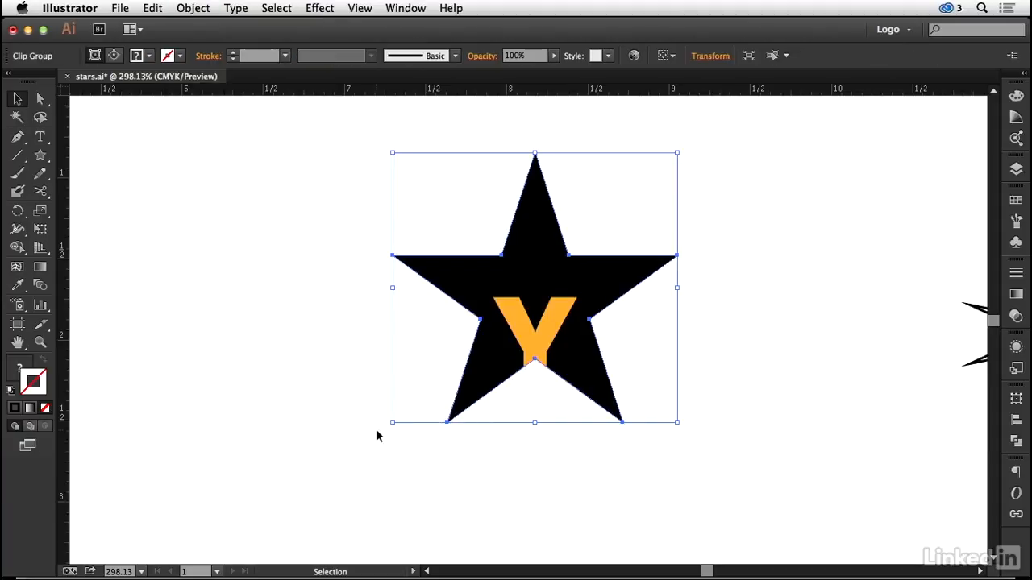
{"action": "left_click", "coordinate": [115, 57]}
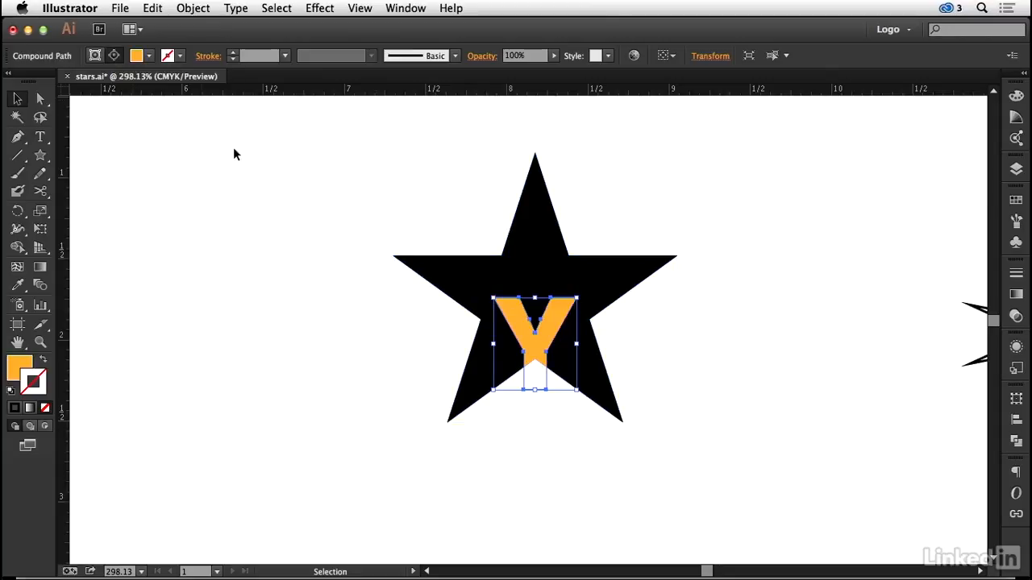
{"action": "left_click_drag", "start_coordinate": [498, 294], "coordinate": [497, 291]}
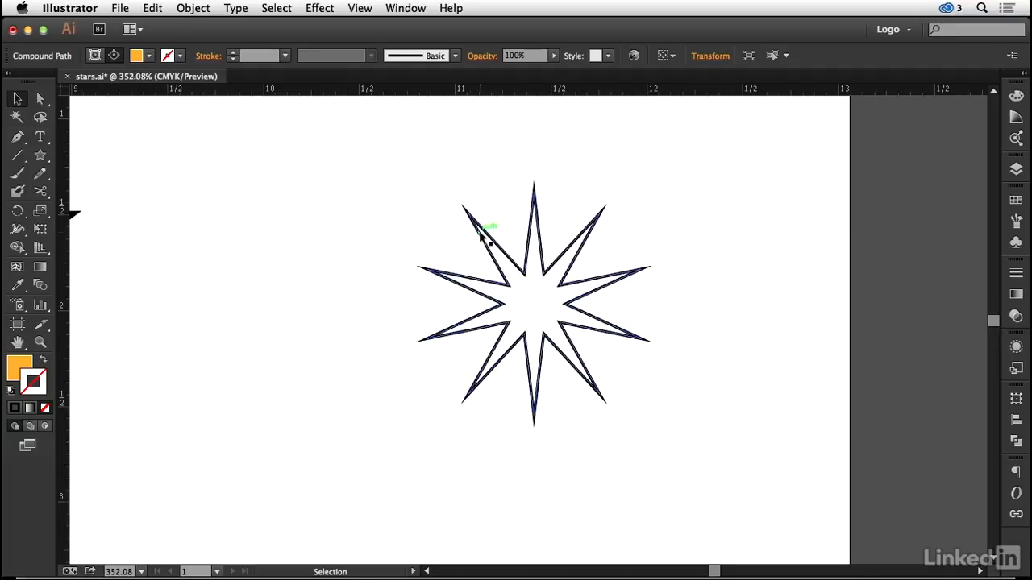
Step: Draw a vertical line with the Line Segment tool from the top point to the bottom point of the ten-pointed star
{"action": "left_click", "coordinate": [481, 236]}
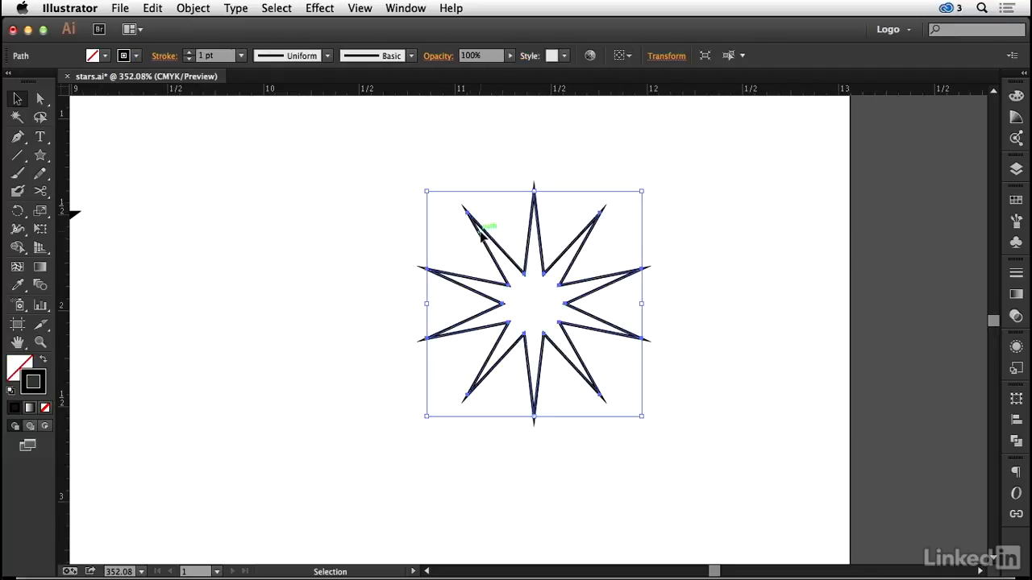
{"action": "left_click", "coordinate": [16, 155]}
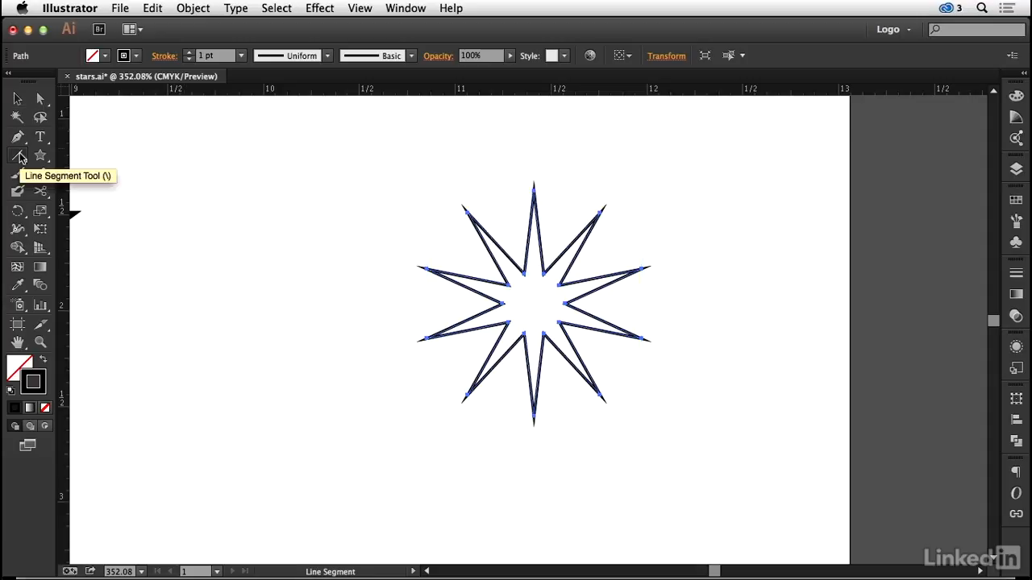
{"action": "key", "text": "super+space"}
{"action": "left_click_drag", "start_coordinate": [394, 144], "coordinate": [706, 467]}
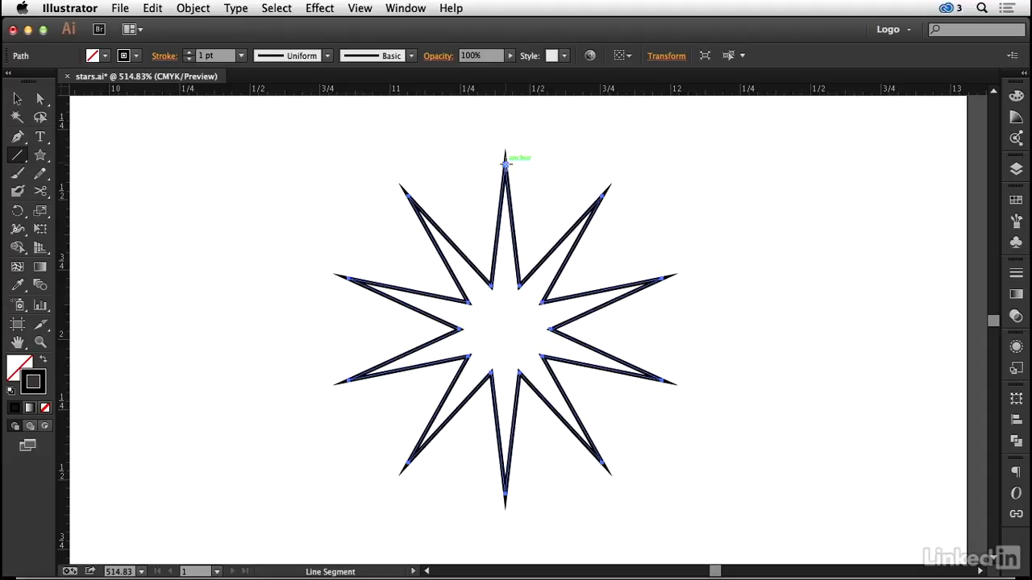
{"action": "left_click_drag", "start_coordinate": [505, 164], "coordinate": [505, 493]}
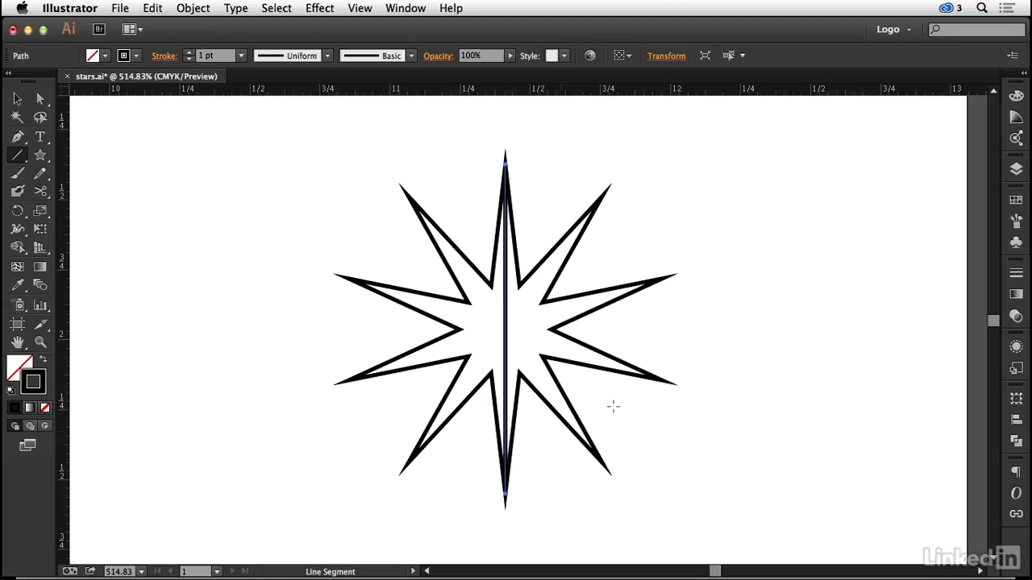
Step: Rotate a copy of the vertical line by 18° about its centre
{"action": "left_click", "coordinate": [17, 98]}
{"action": "left_click", "coordinate": [18, 212]}
{"action": "double_click", "coordinate": [18, 211]}
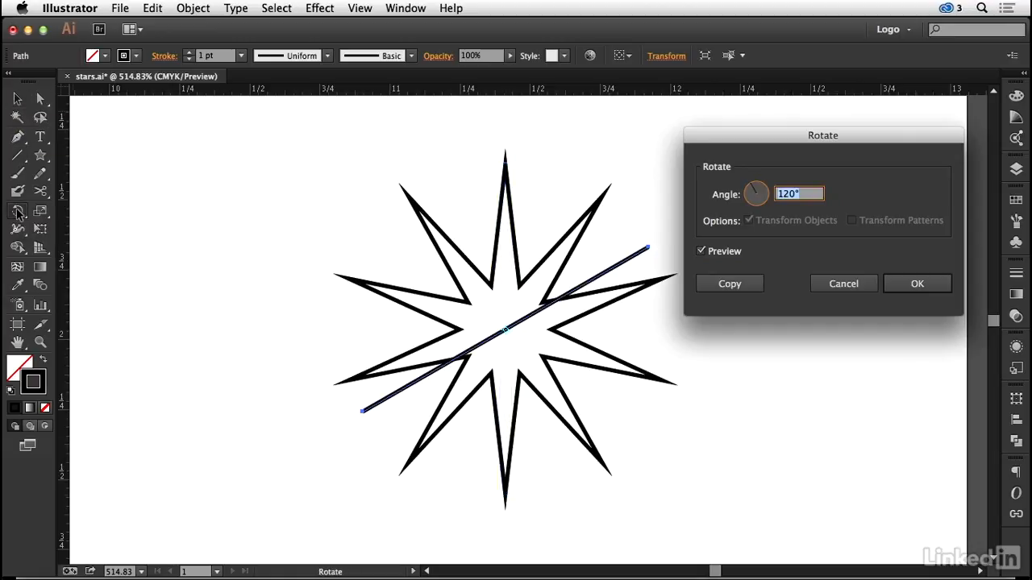
{"action": "type", "text": "18"}
{"action": "left_click", "coordinate": [729, 284]}
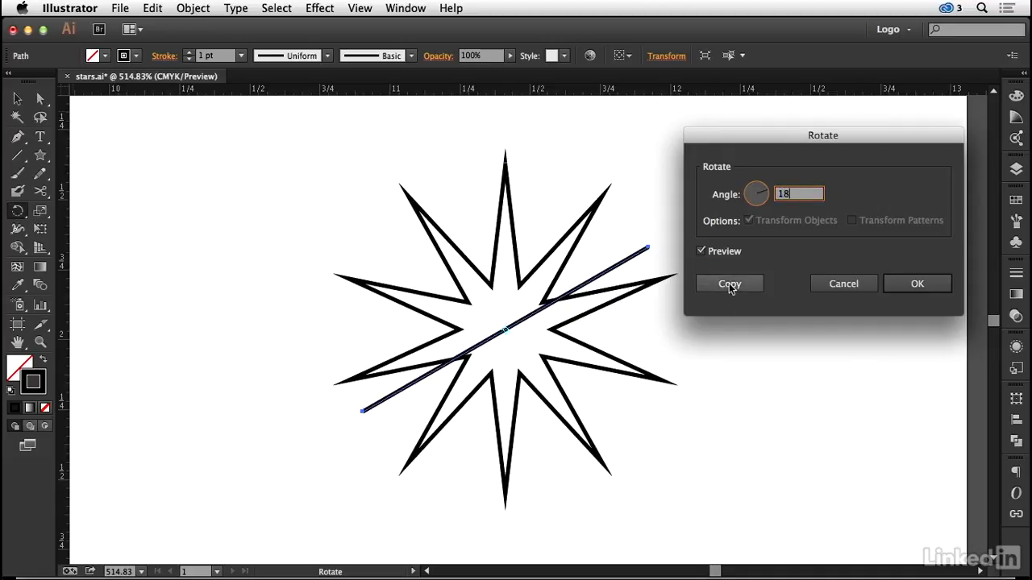
Step: Repeat the rotated-copy transformation until lines radiate evenly through every point and notch of the ten-pointed star
{"action": "key", "text": "super+d"}
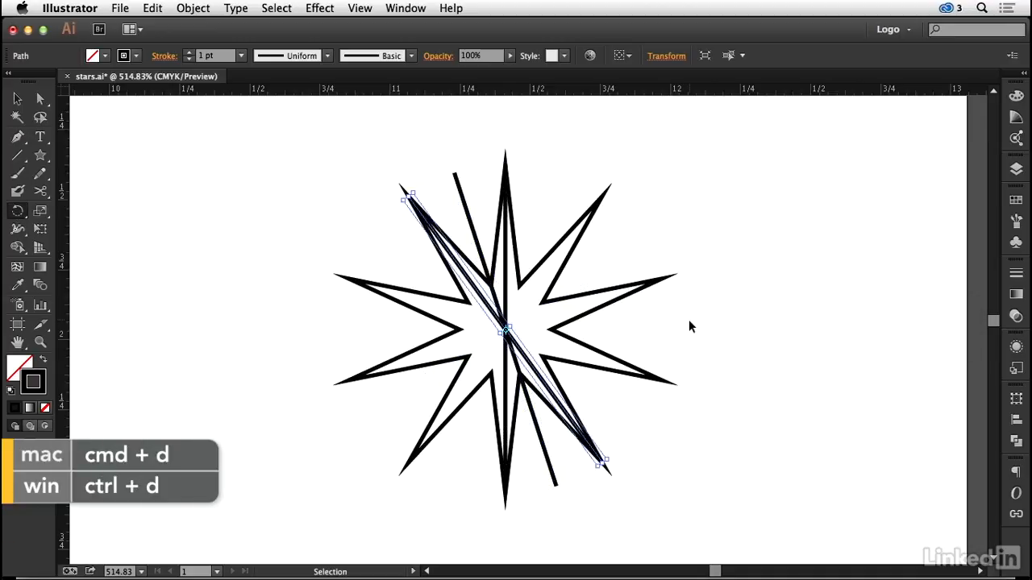
{"action": "key", "text": "super+d"}
{"action": "key", "text": "super+d"}
{"action": "key", "text": "super+d"}
{"action": "key", "text": "super+d"}
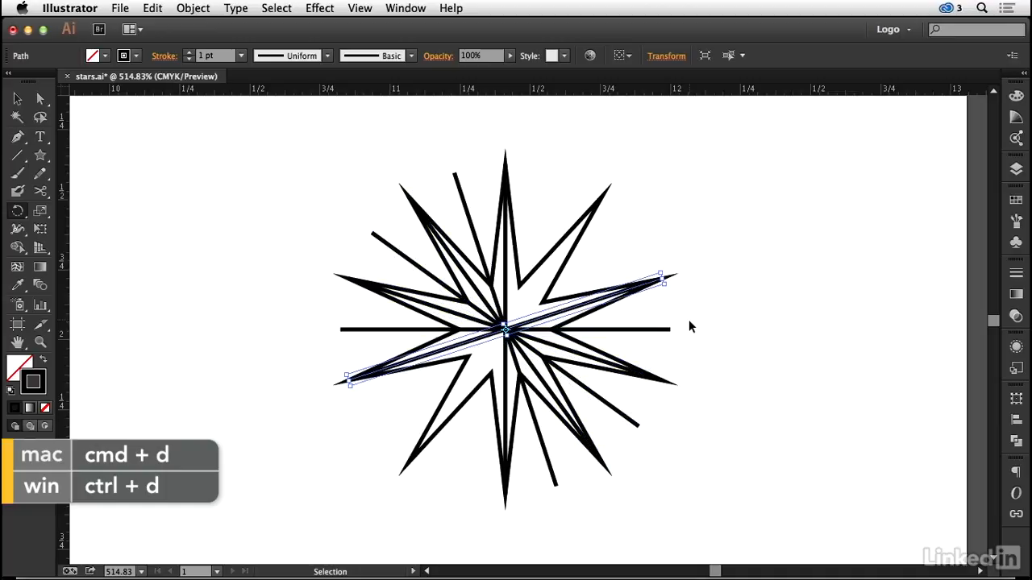
{"action": "key", "text": "super+d"}
{"action": "key", "text": "super+d"}
{"action": "left_click", "coordinate": [18, 98]}
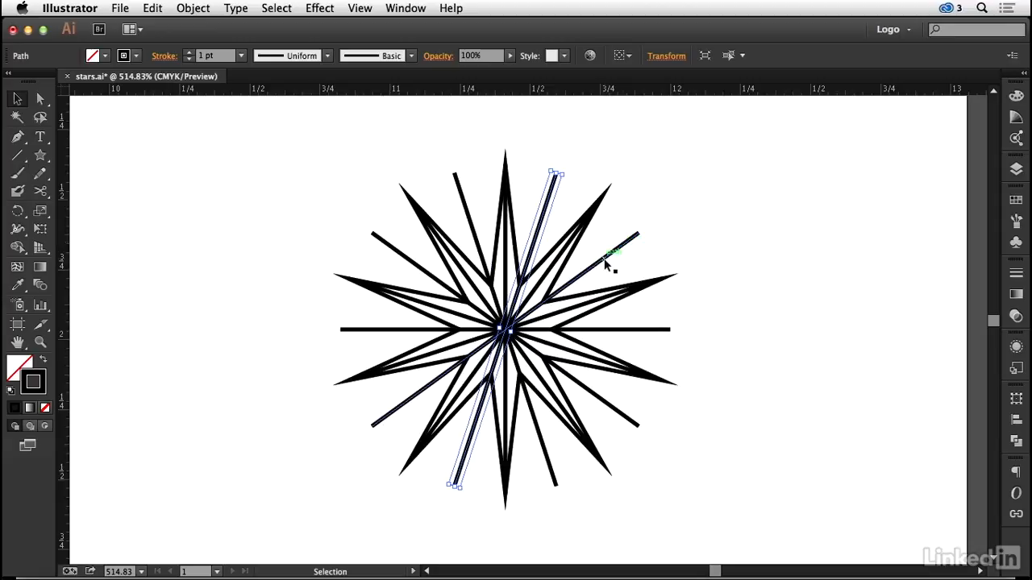
Step: Trim away the line segments that extend beyond the ten-pointed star's outline with the Shape Builder tool
{"action": "key", "text": "super+a"}
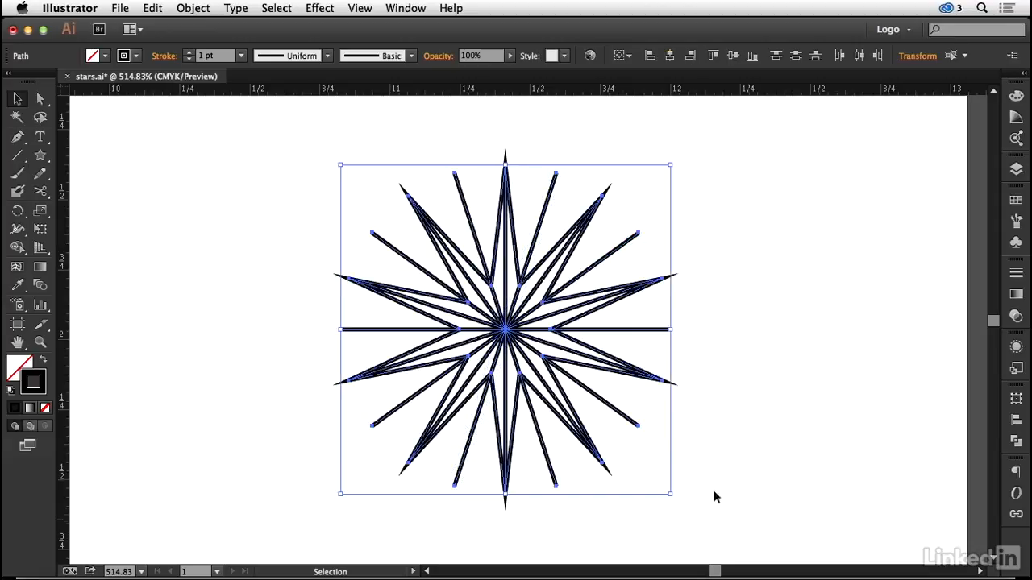
{"action": "left_click", "coordinate": [18, 247]}
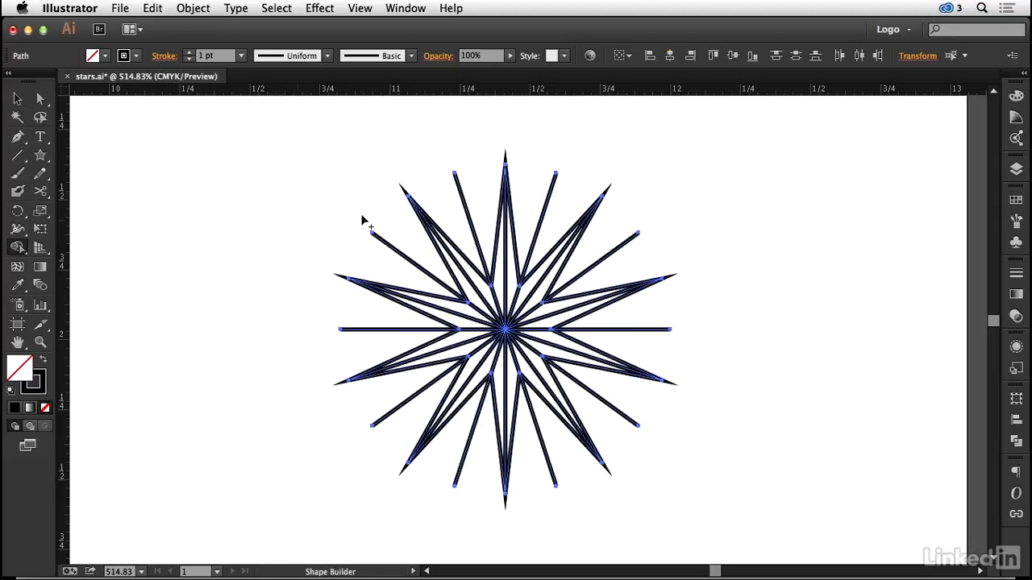
{"action": "left_click", "coordinate": [468, 211], "text": "alt"}
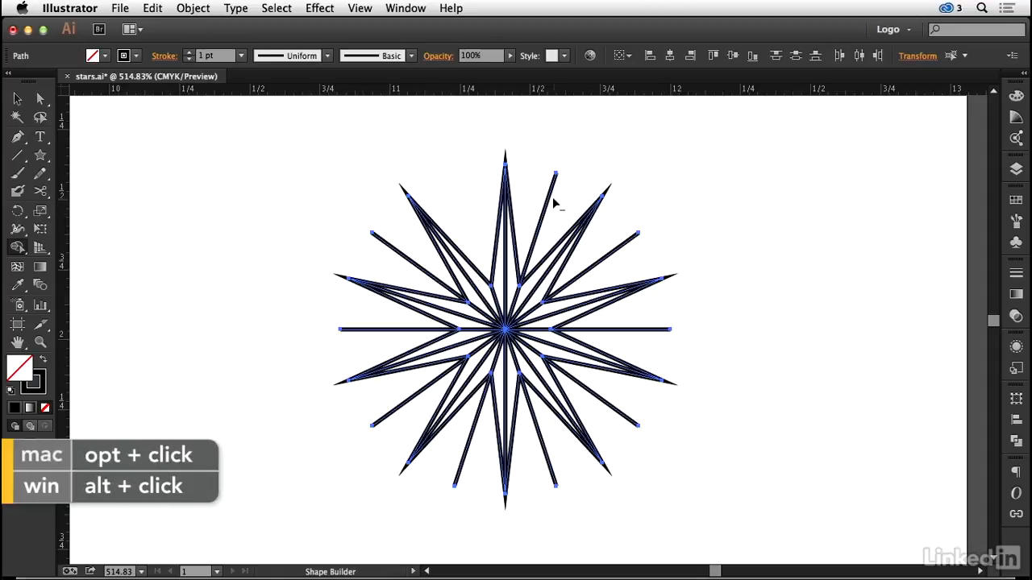
{"action": "left_click", "coordinate": [552, 199], "text": "alt"}
{"action": "left_click", "coordinate": [606, 269], "text": "alt"}
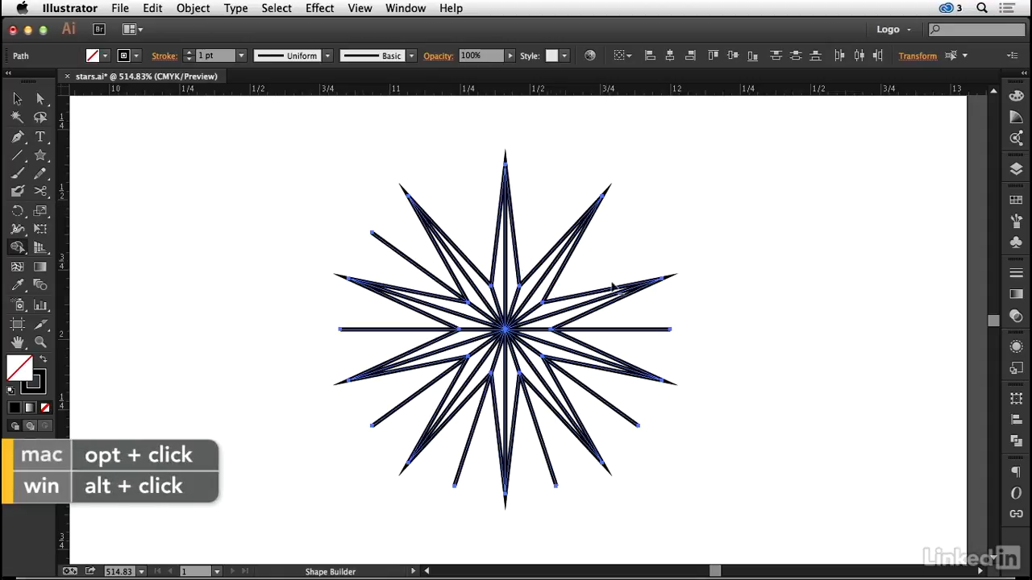
{"action": "mouse_move", "coordinate": [625, 332]}
{"action": "left_mouse_down"}
{"action": "mouse_move", "coordinate": [472, 444]}
{"action": "mouse_move", "coordinate": [426, 401]}
{"action": "mouse_move", "coordinate": [410, 260]}
{"action": "left_mouse_up"}
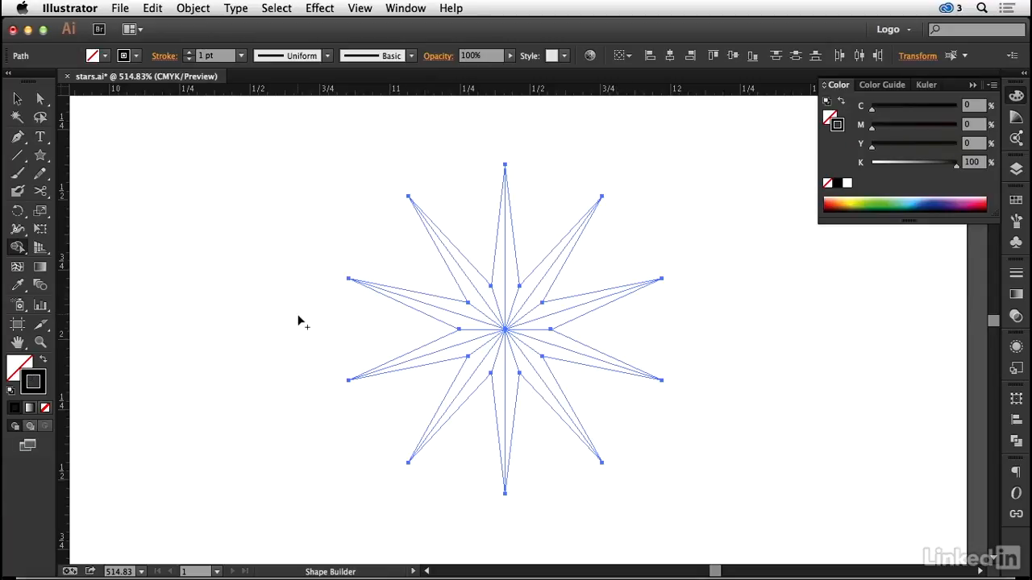
Step: Convert the divided ten-pointed star into a Live Paint group with the Live Paint Bucket
{"action": "left_click", "coordinate": [19, 250]}
{"action": "left_click", "coordinate": [84, 266]}
{"action": "left_click", "coordinate": [484, 295]}
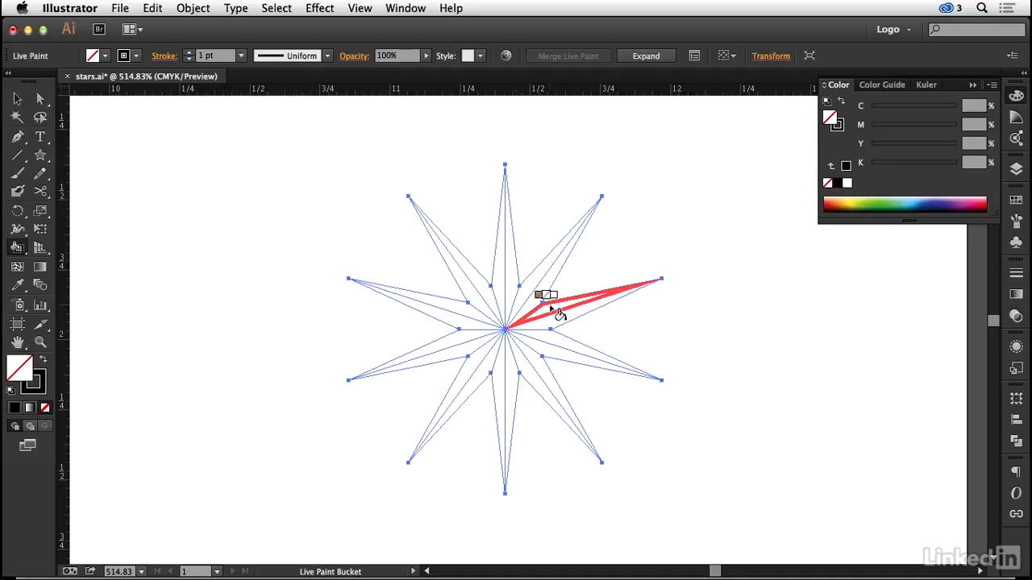
Step: Fill one half of every point of the ten-pointed star with orange from the orange and yellow swatch group
{"action": "left_click", "coordinate": [1019, 200]}
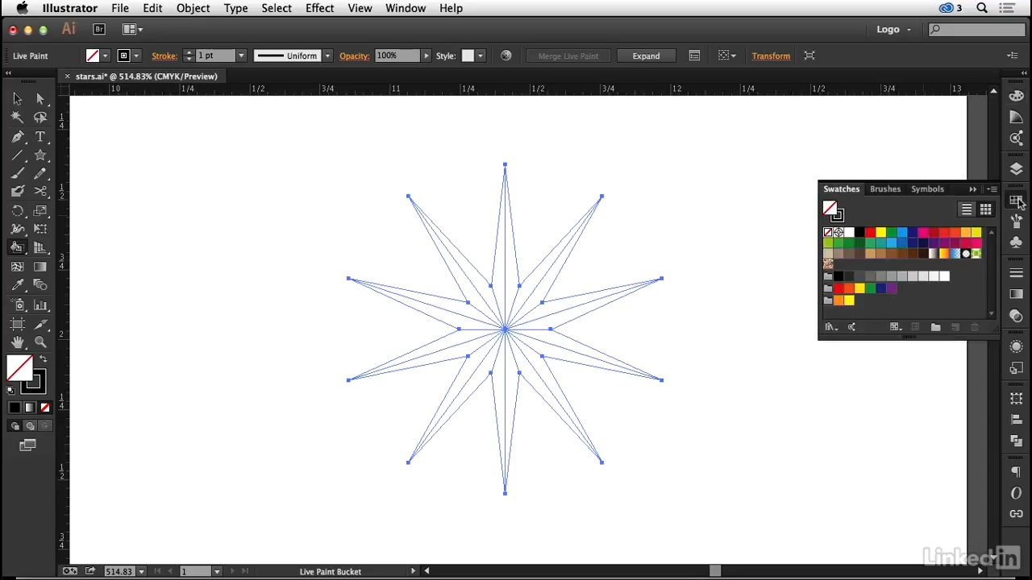
{"action": "left_click", "coordinate": [828, 301]}
{"action": "left_click", "coordinate": [839, 301]}
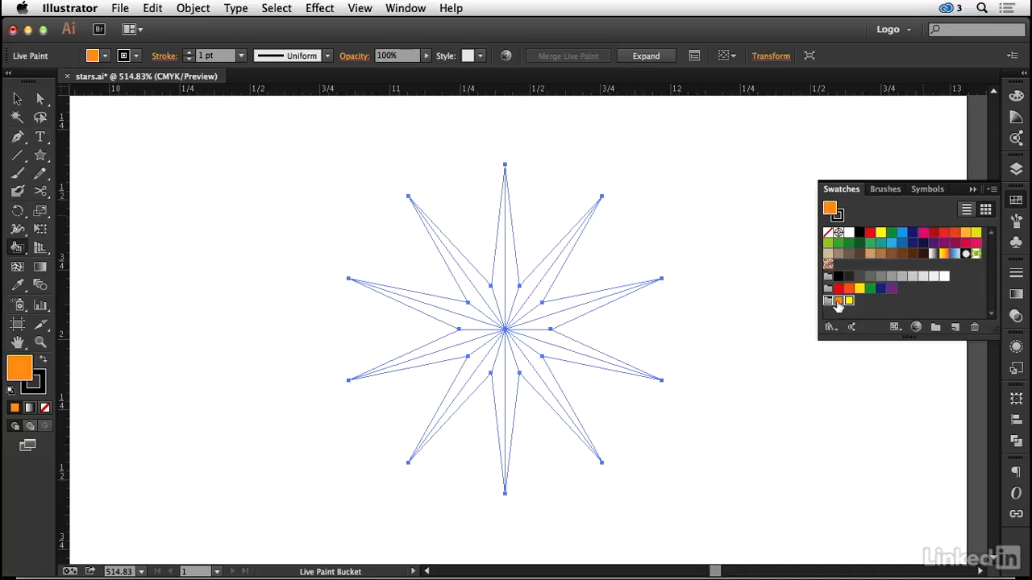
{"action": "left_click", "coordinate": [540, 294]}
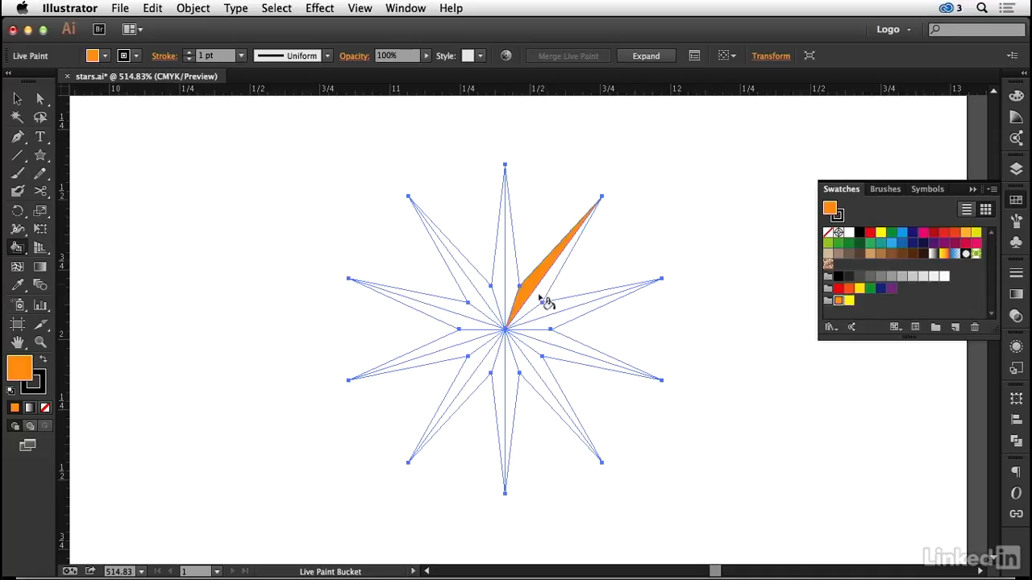
{"action": "left_click", "coordinate": [553, 308]}
{"action": "left_click", "coordinate": [560, 353]}
{"action": "left_click", "coordinate": [543, 371]}
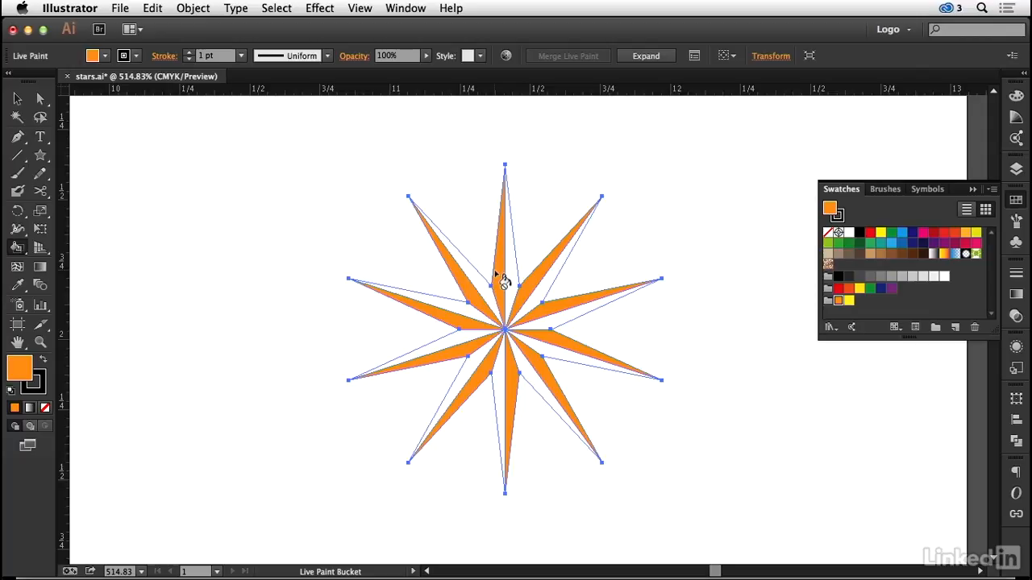
Step: Fill the remaining half of every star point with the yellow swatch from the same group
{"action": "key", "text": "Right"}
{"action": "left_click", "coordinate": [511, 280]}
{"action": "left_click", "coordinate": [526, 286]}
{"action": "left_click", "coordinate": [557, 326]}
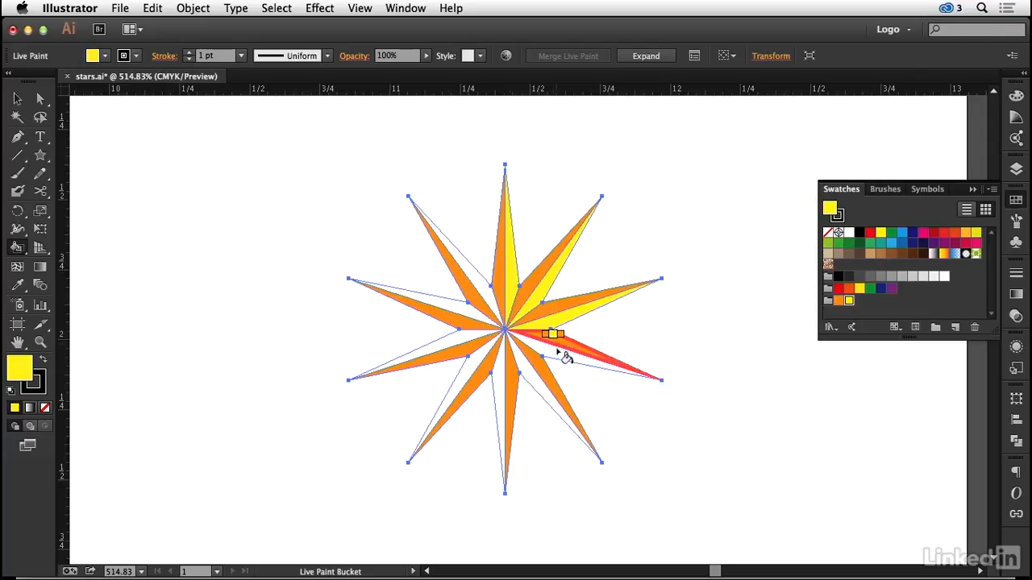
{"action": "left_click", "coordinate": [559, 359]}
{"action": "left_click", "coordinate": [536, 378]}
{"action": "left_click", "coordinate": [506, 383]}
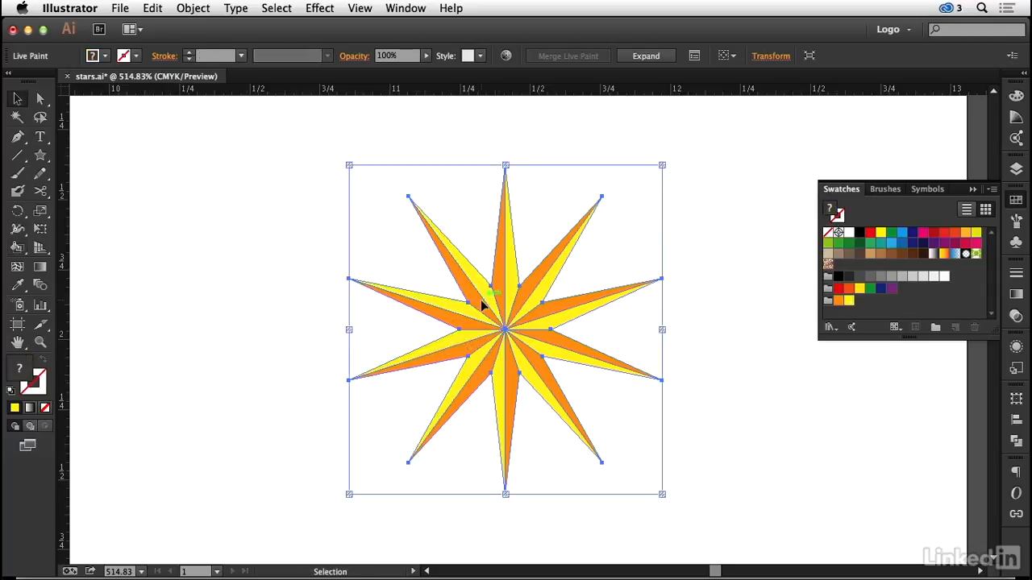
Step: Paste a copy of the painted star directly in front of the original and rotate it by 18° about its centre
{"action": "key", "text": "super+c"}
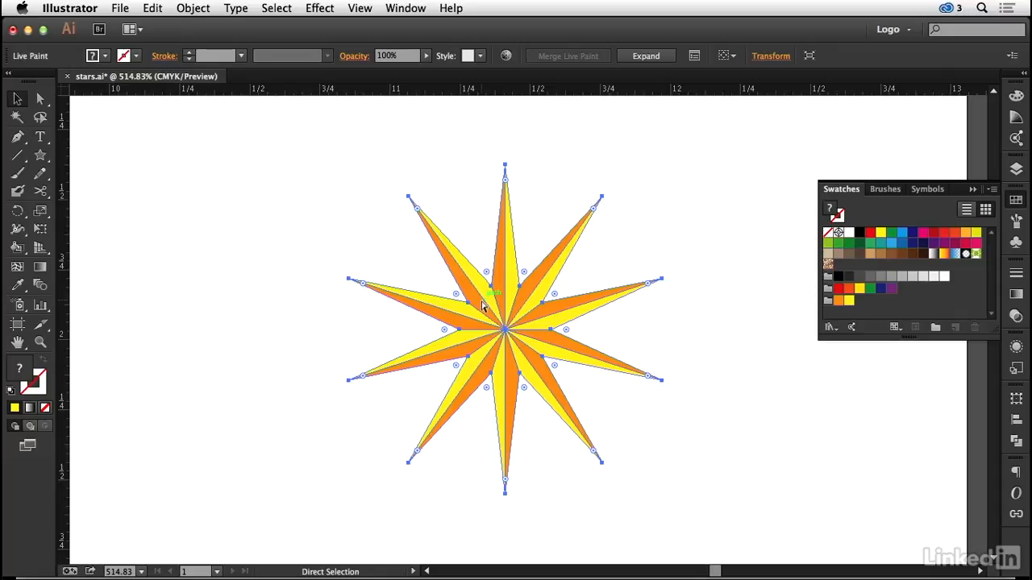
{"action": "key", "text": "super+f"}
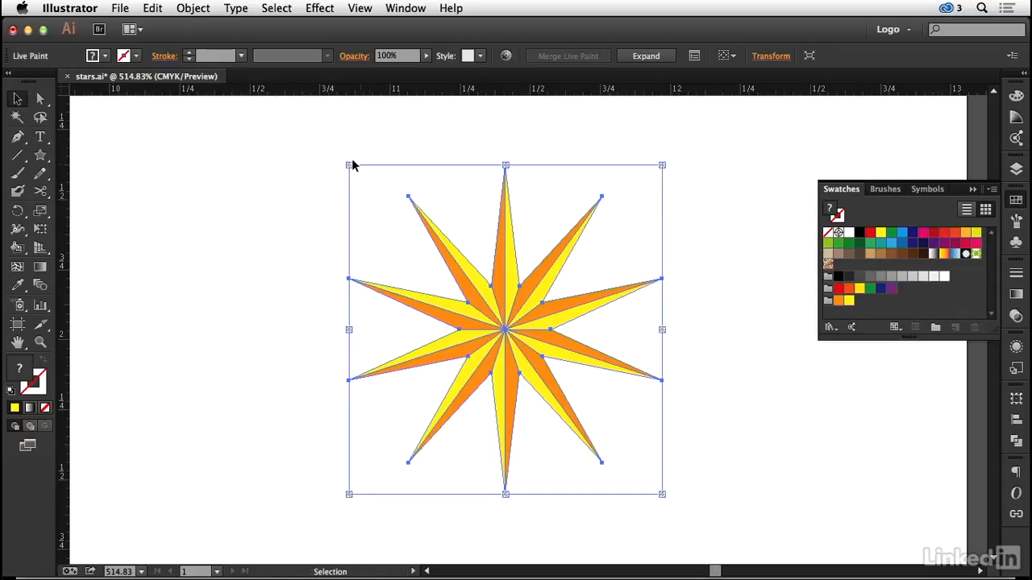
{"action": "left_click_drag", "start_coordinate": [345, 158], "coordinate": [472, 129]}
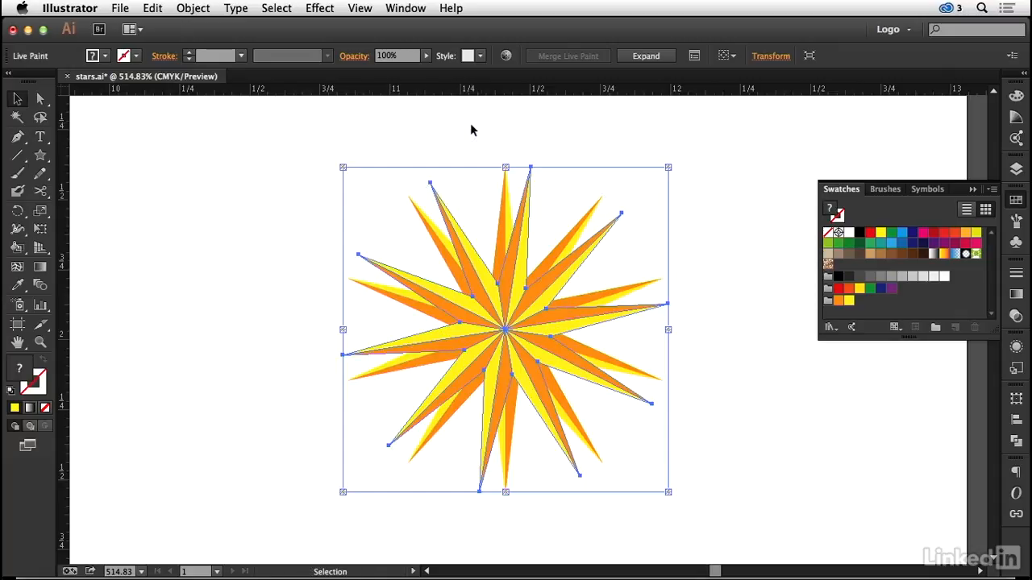
{"action": "double_click", "coordinate": [17, 211]}
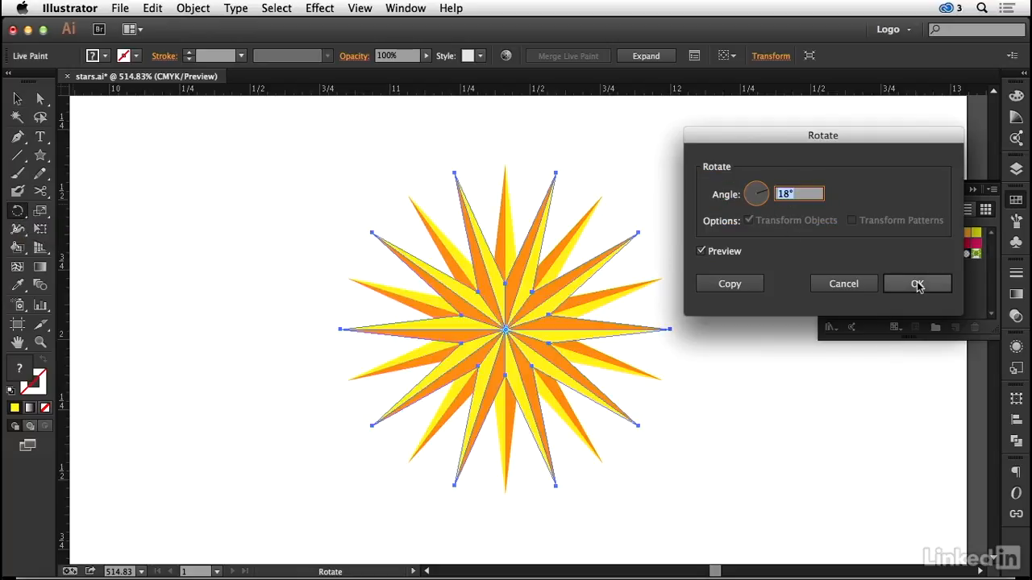
{"action": "left_click", "coordinate": [892, 290]}
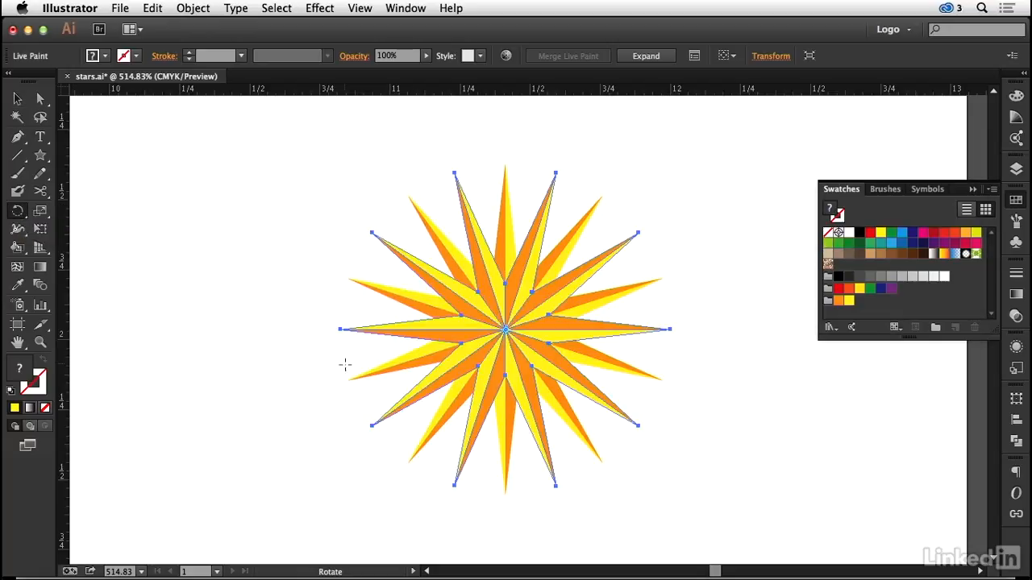
Step: Scale the front copy of the painted star down slightly about its centre and deselect it
{"action": "left_click", "coordinate": [17, 98]}
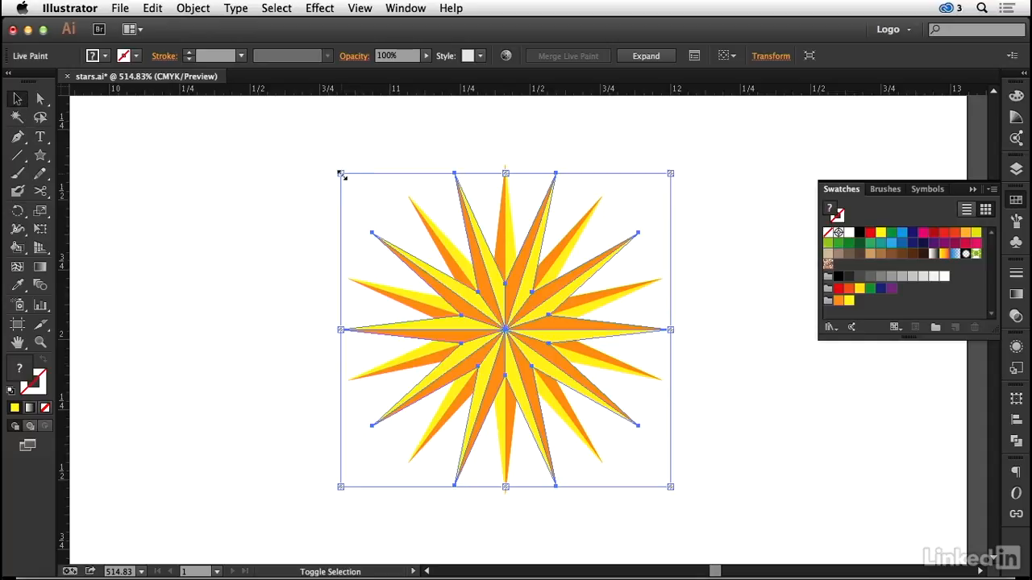
{"action": "left_click_drag", "start_coordinate": [341, 173], "coordinate": [379, 205]}
{"action": "left_click", "coordinate": [305, 227]}
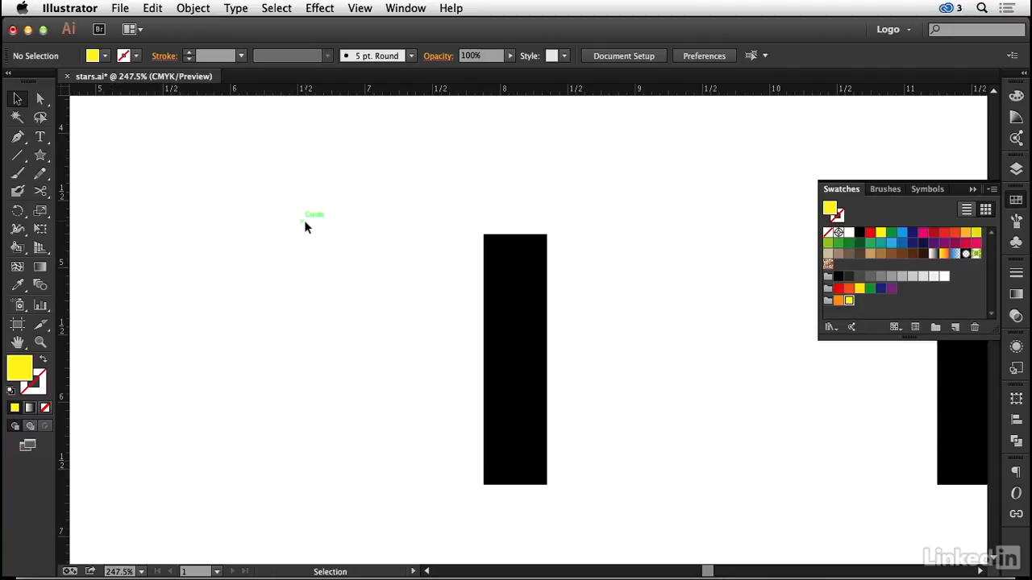
Step: Rotate a copy of the first black rectangle by 120° about its centre and repeat it to form a six-armed asterisk
{"action": "left_click", "coordinate": [507, 269]}
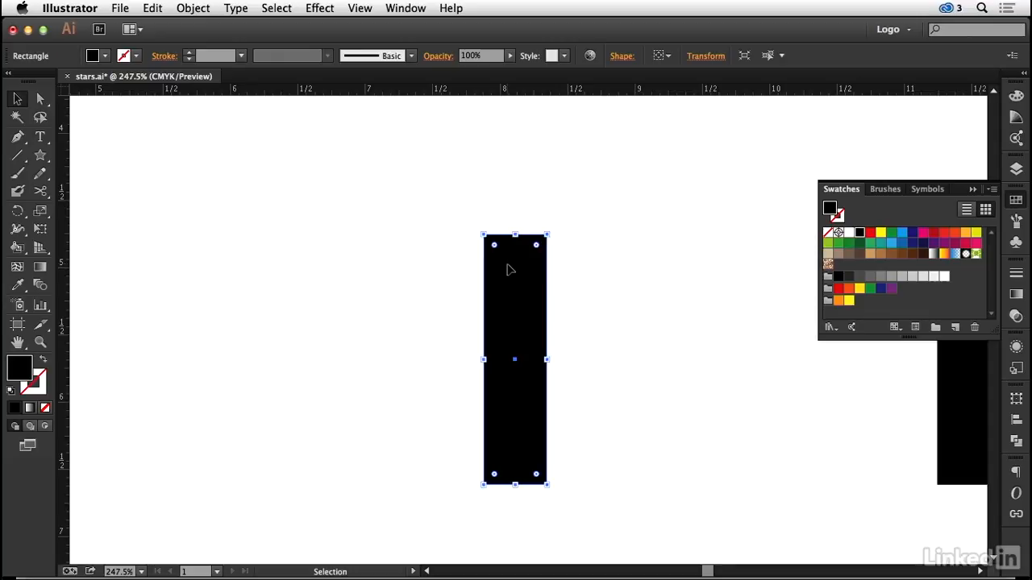
{"action": "key", "text": "r"}
{"action": "left_click", "coordinate": [514, 360], "text": "alt"}
{"action": "type", "text": "120"}
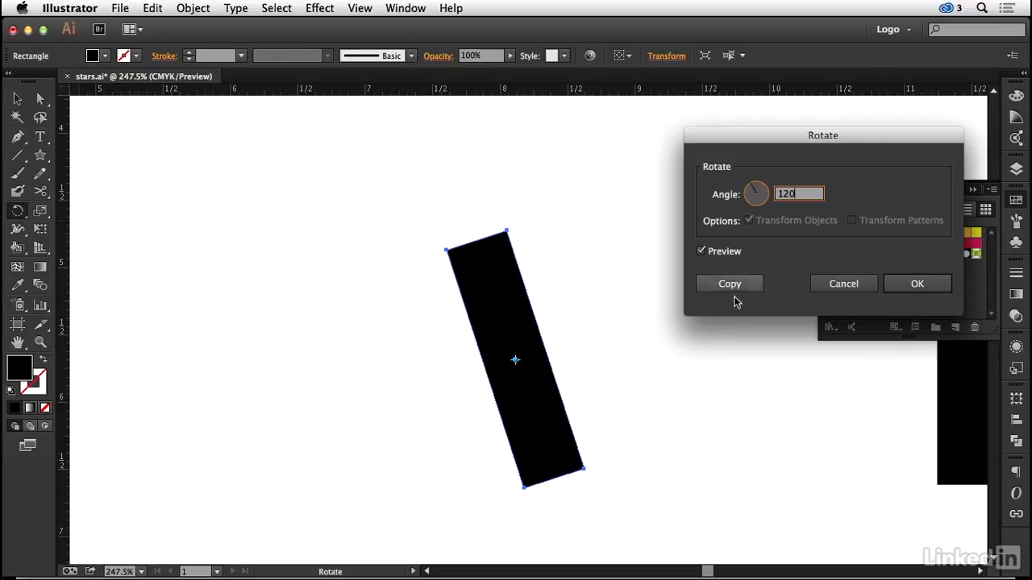
{"action": "left_click", "coordinate": [740, 287]}
{"action": "key", "text": "v"}
{"action": "key", "text": "super+d"}
{"action": "key", "text": "r"}
{"action": "key", "text": "v"}
Step: Unite the three overlapping rectangles of the six-armed asterisk into one shape
{"action": "left_click_drag", "start_coordinate": [349, 207], "coordinate": [666, 486]}
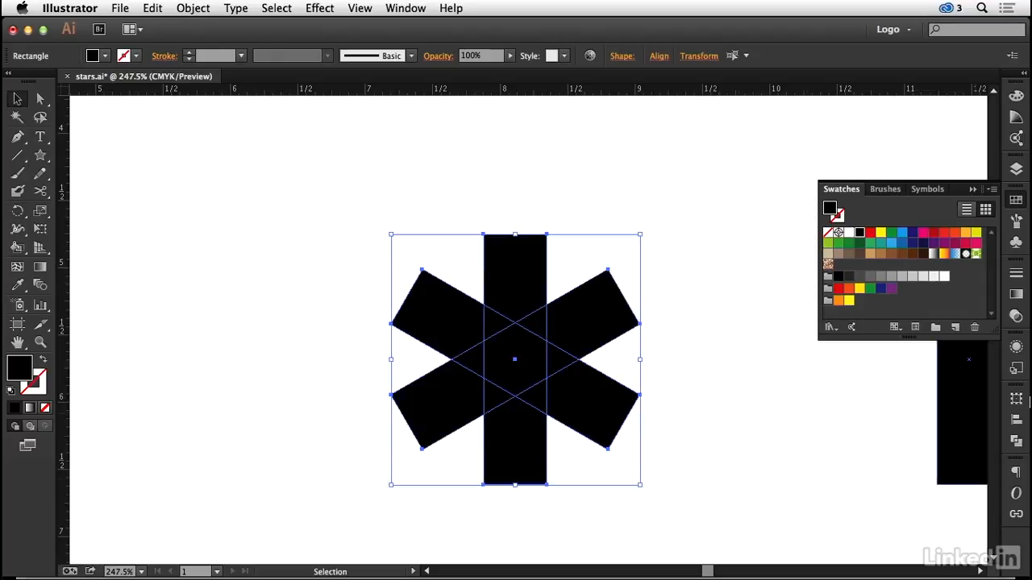
{"action": "left_click", "coordinate": [1015, 441]}
{"action": "left_click", "coordinate": [831, 422]}
{"action": "left_click", "coordinate": [835, 210]}
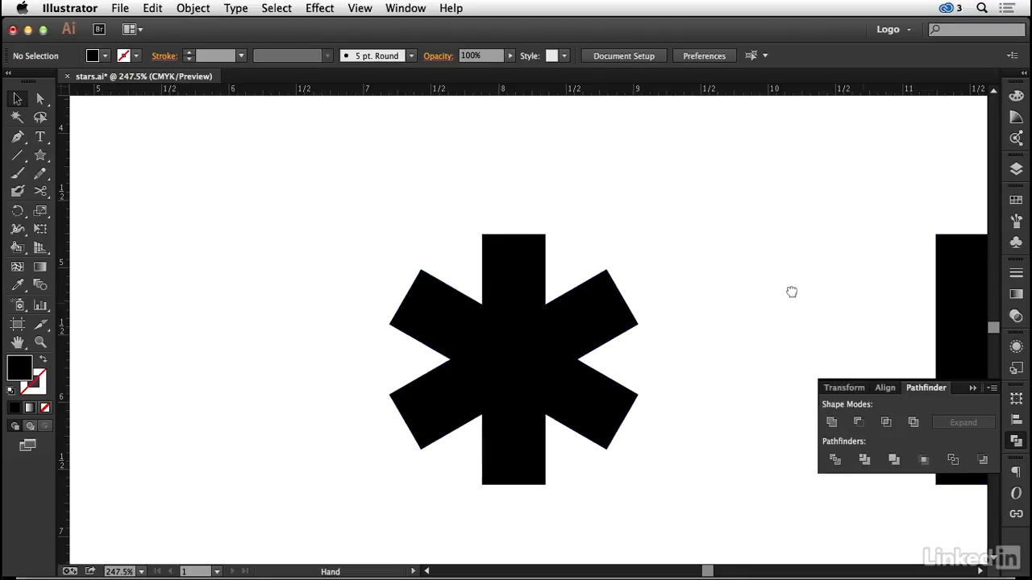
Step: Rotate a copy of the second black rectangle by 45° about its centre and repeat it to form an eight-armed asterisk
{"action": "scroll", "coordinate": [850, 299], "scroll_direction": "right", "scroll_amount": 5}
{"action": "left_click", "coordinate": [592, 246]}
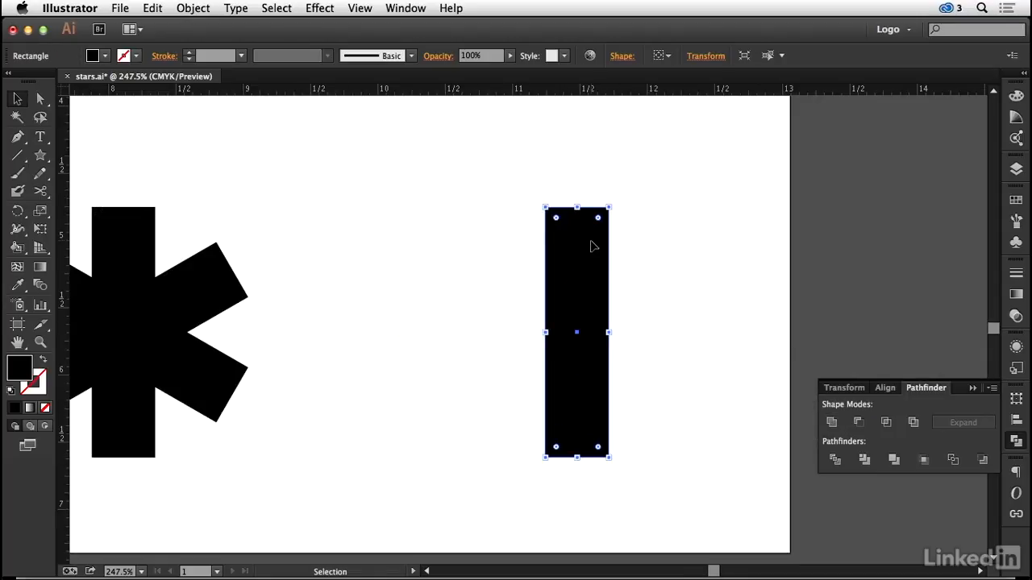
{"action": "double_click", "coordinate": [16, 210]}
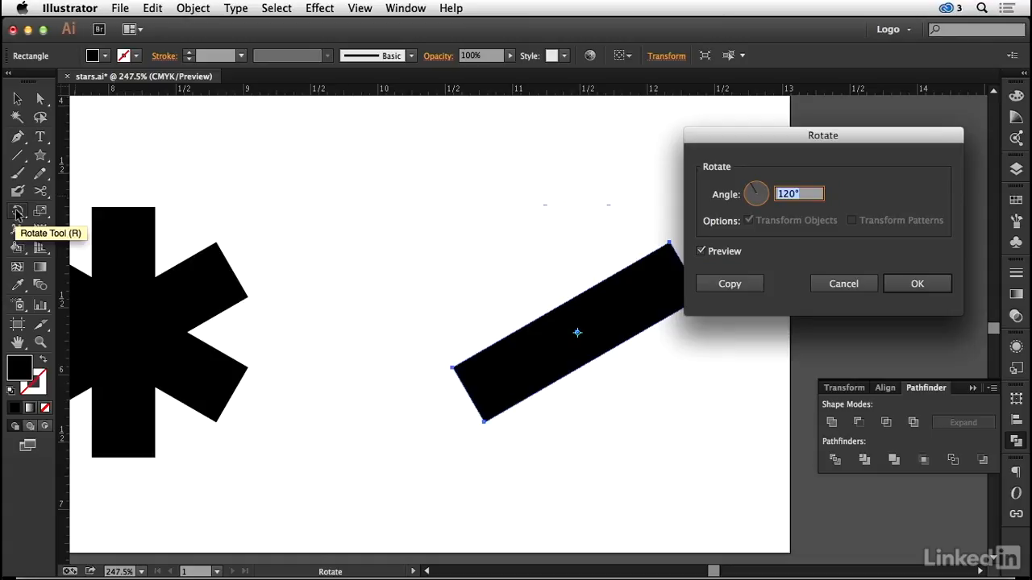
{"action": "type", "text": "45"}
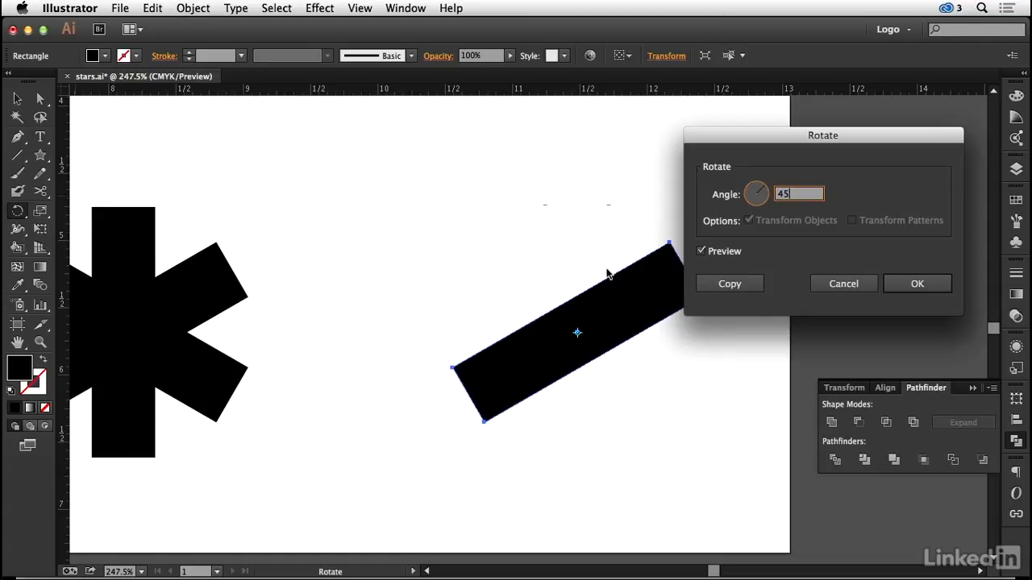
{"action": "left_click", "coordinate": [746, 286]}
{"action": "key", "text": "super+d"}
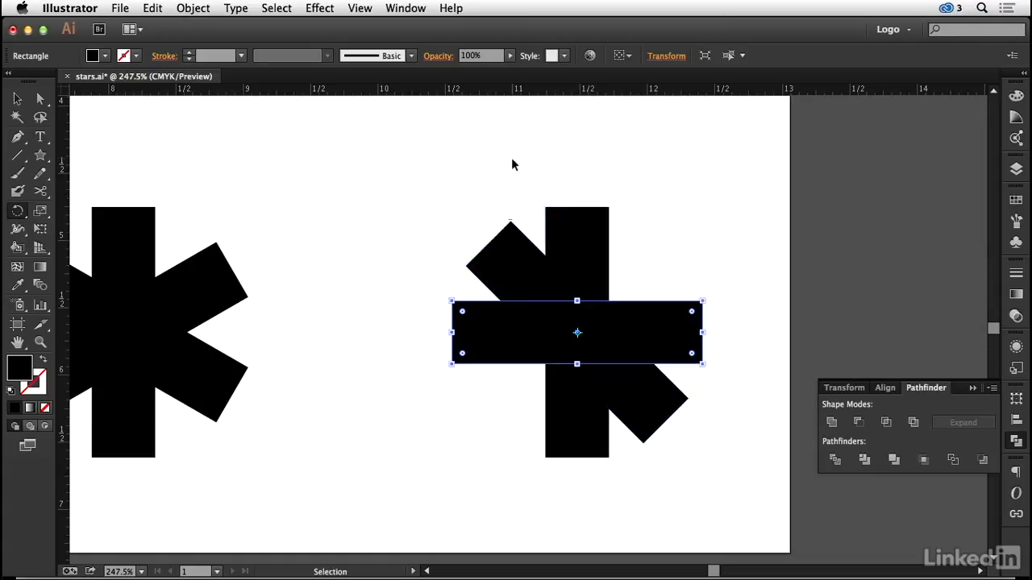
{"action": "key", "text": "super+d"}
Step: Unite the four overlapping rectangles of the eight-armed asterisk into one shape and deselect it
{"action": "left_click", "coordinate": [17, 98]}
{"action": "left_click_drag", "start_coordinate": [345, 169], "coordinate": [707, 462]}
{"action": "left_click", "coordinate": [831, 421]}
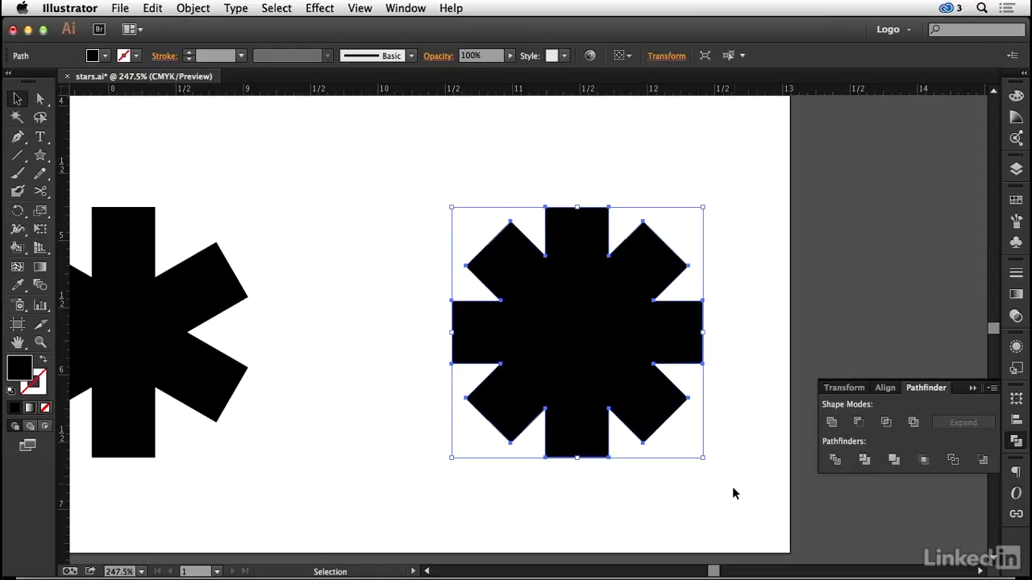
{"action": "left_click", "coordinate": [733, 491]}
{"action": "key", "text": "super+0"}
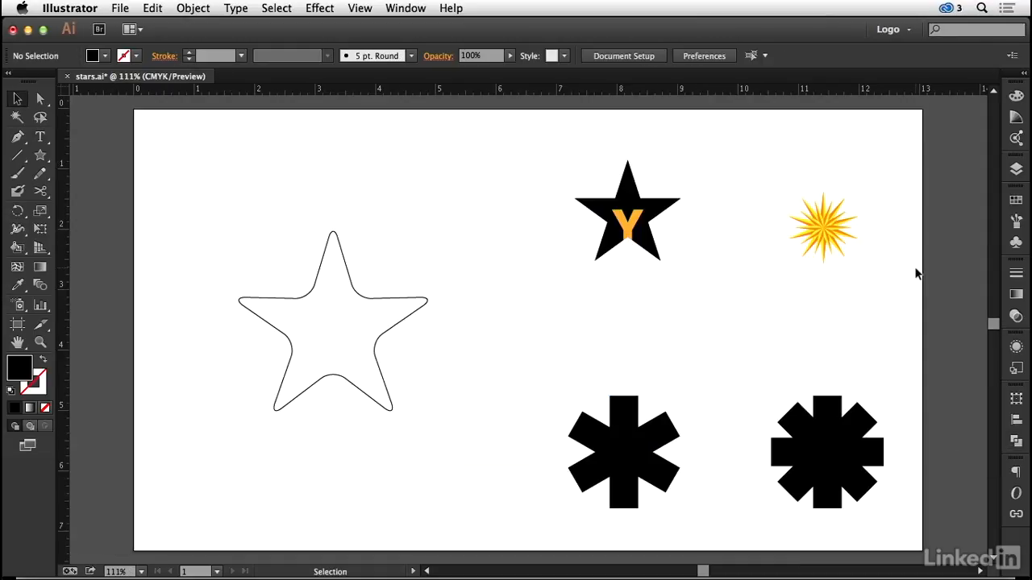